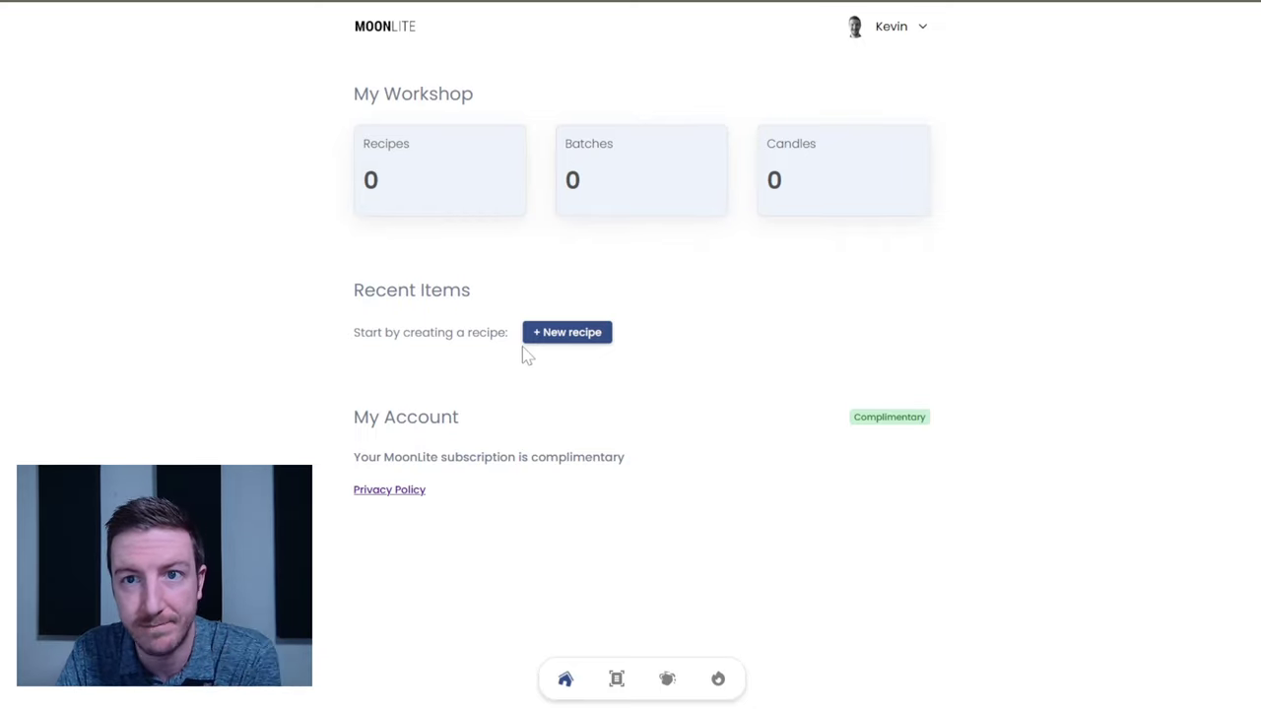
# Start a new recipe named "Desert Moon" and enter "NatureWax C-3" as its custom wax.
pyautogui.click(552, 335)
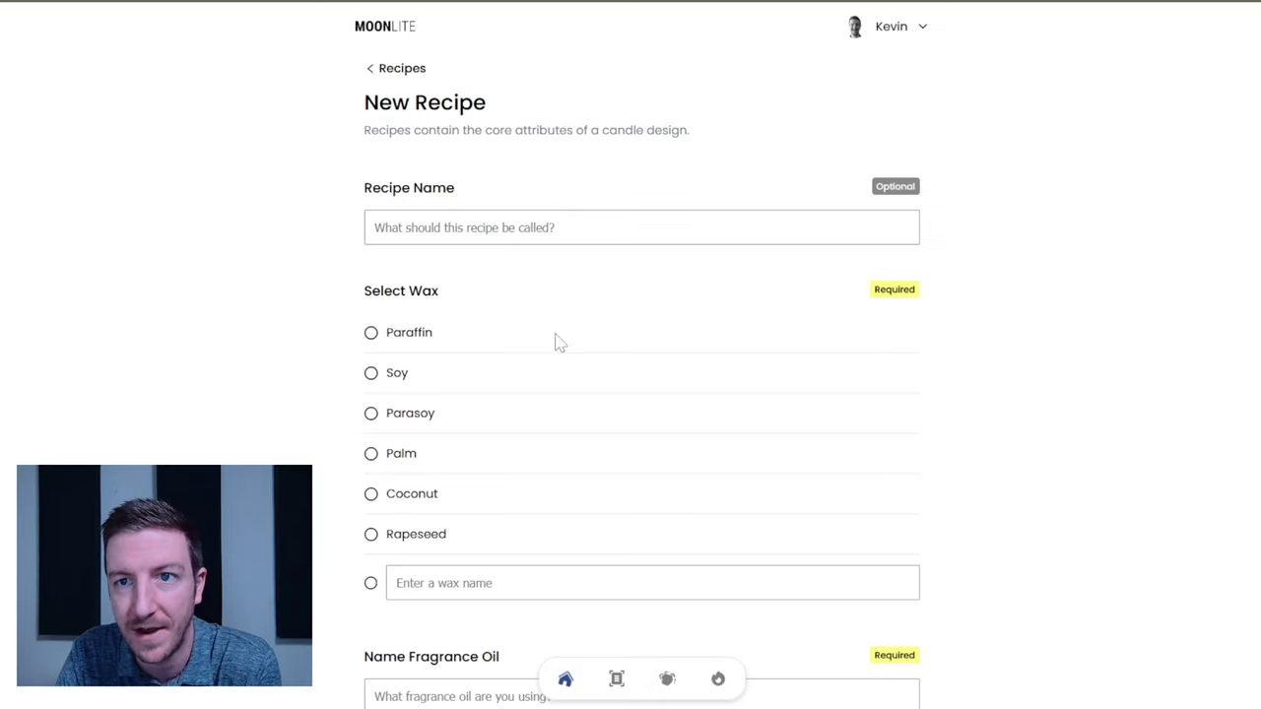
pyautogui.click(498, 228)
pyautogui.write('Desert Moon')
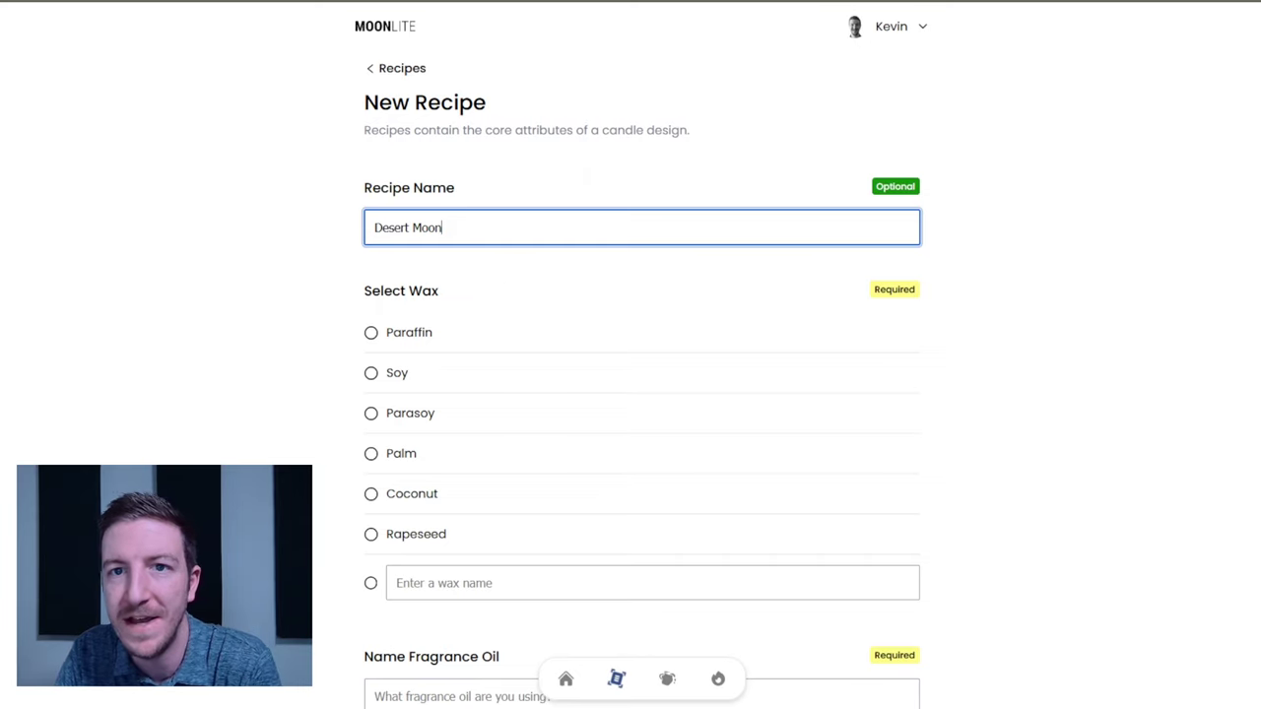
pyautogui.click(391, 590)
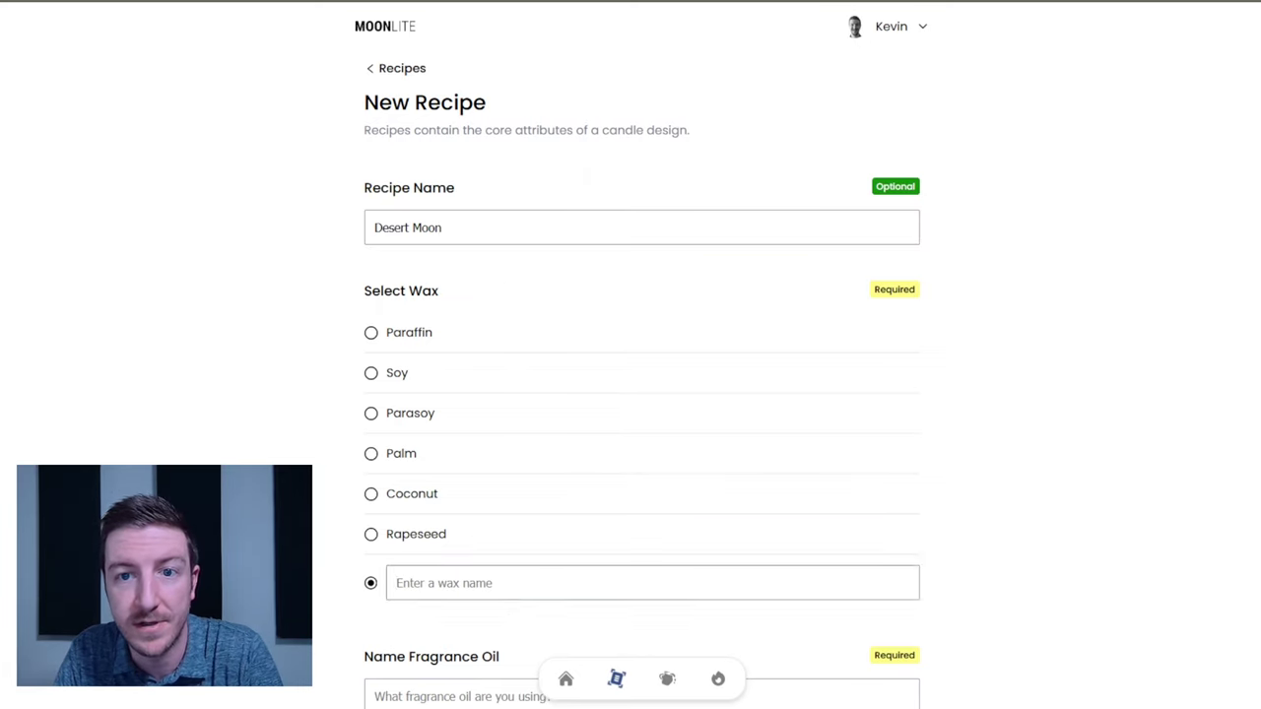
pyautogui.write('NatureWax')
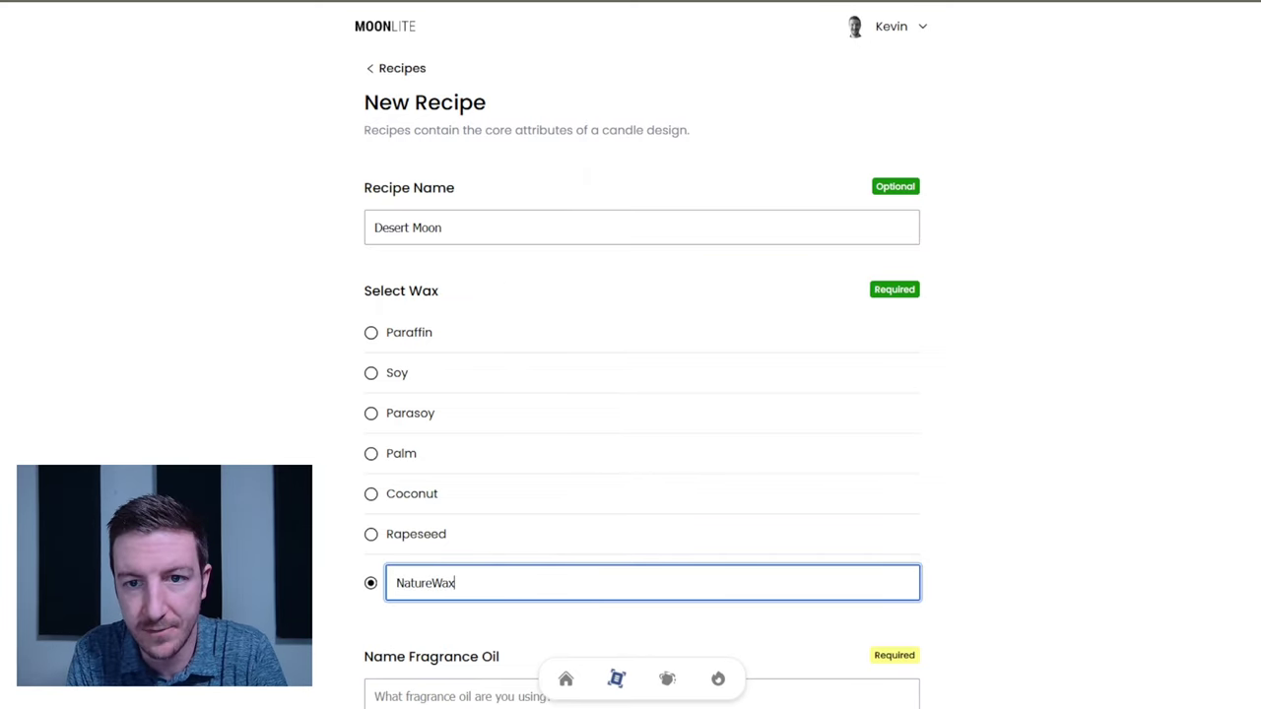
pyautogui.write(' C-3')
# Name the fragrance oil "Cactus Flower and Jade (CS)" and set the fragrance load to 6%.
pyautogui.scroll(-2, 641, 394)
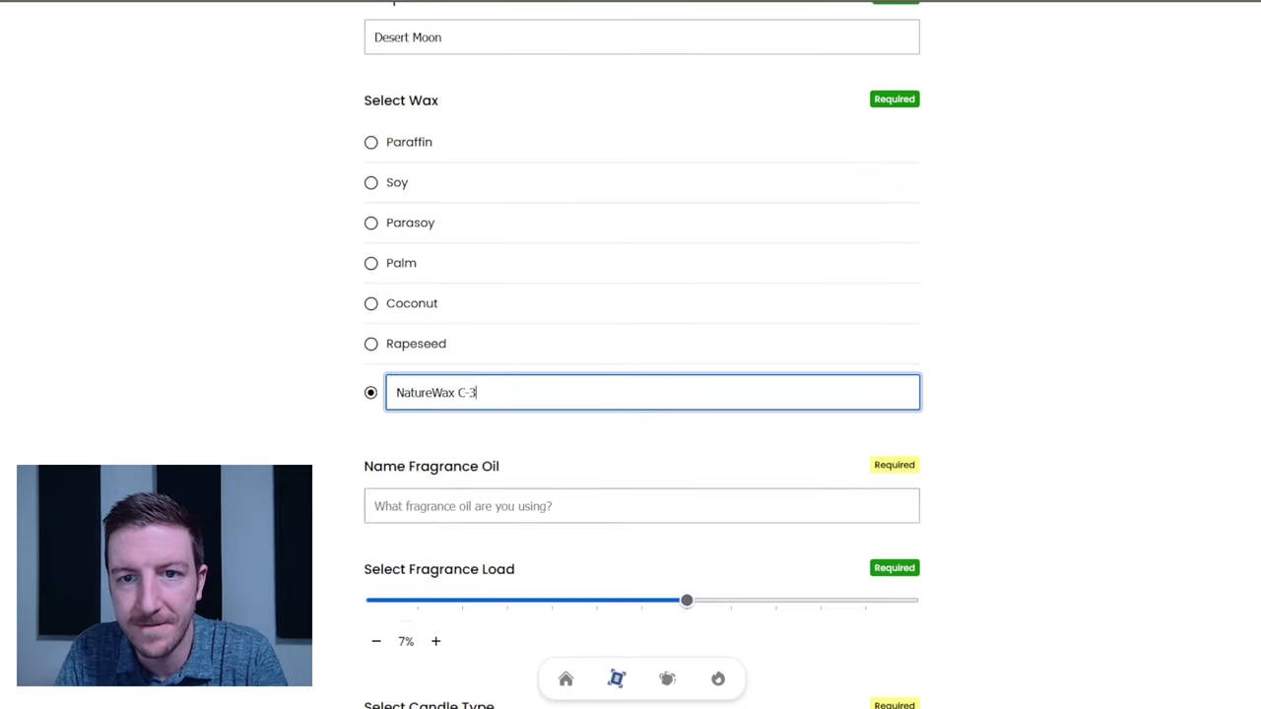
pyautogui.press('Tab')
pyautogui.write('Cact')
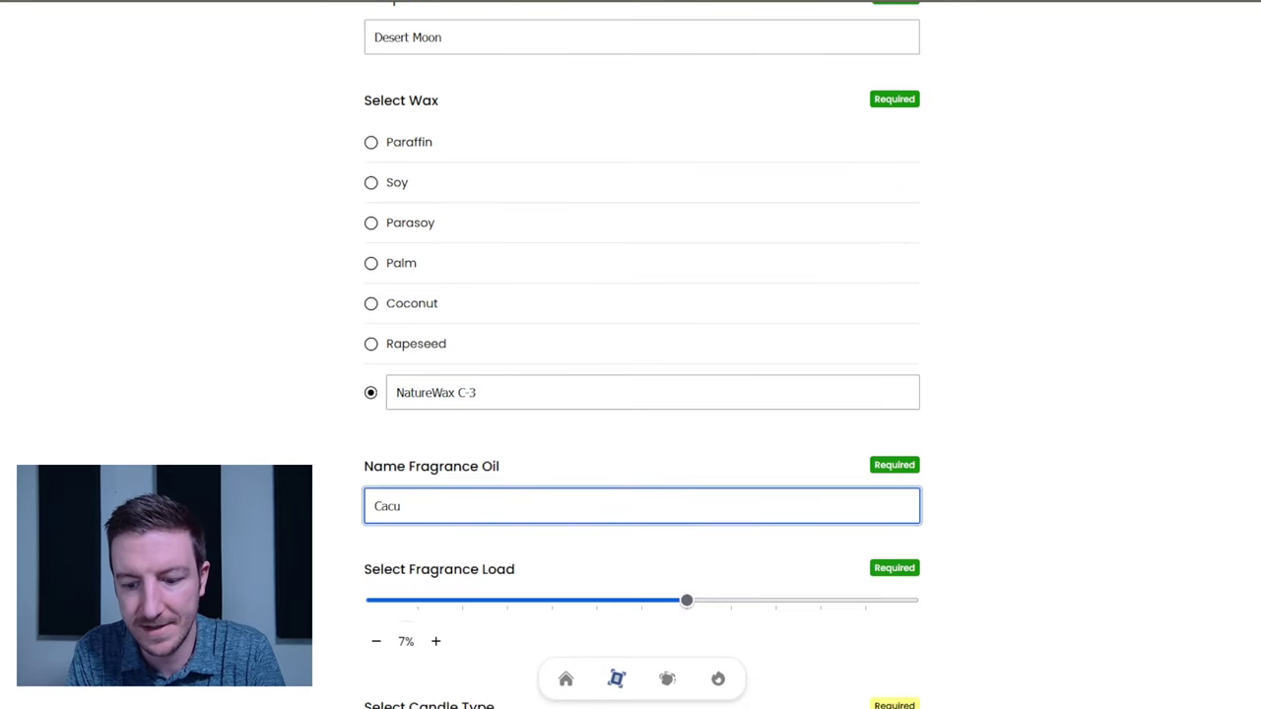
pyautogui.write('us Flower ')
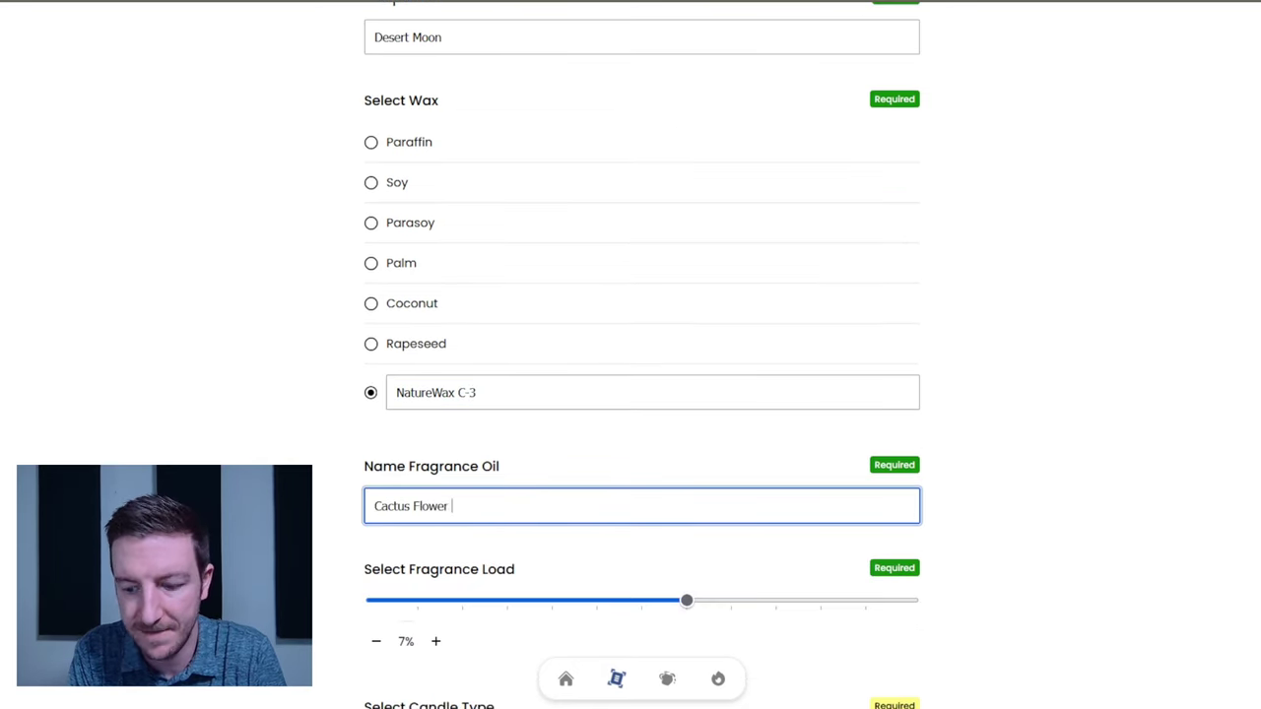
pyautogui.write('and Jad')
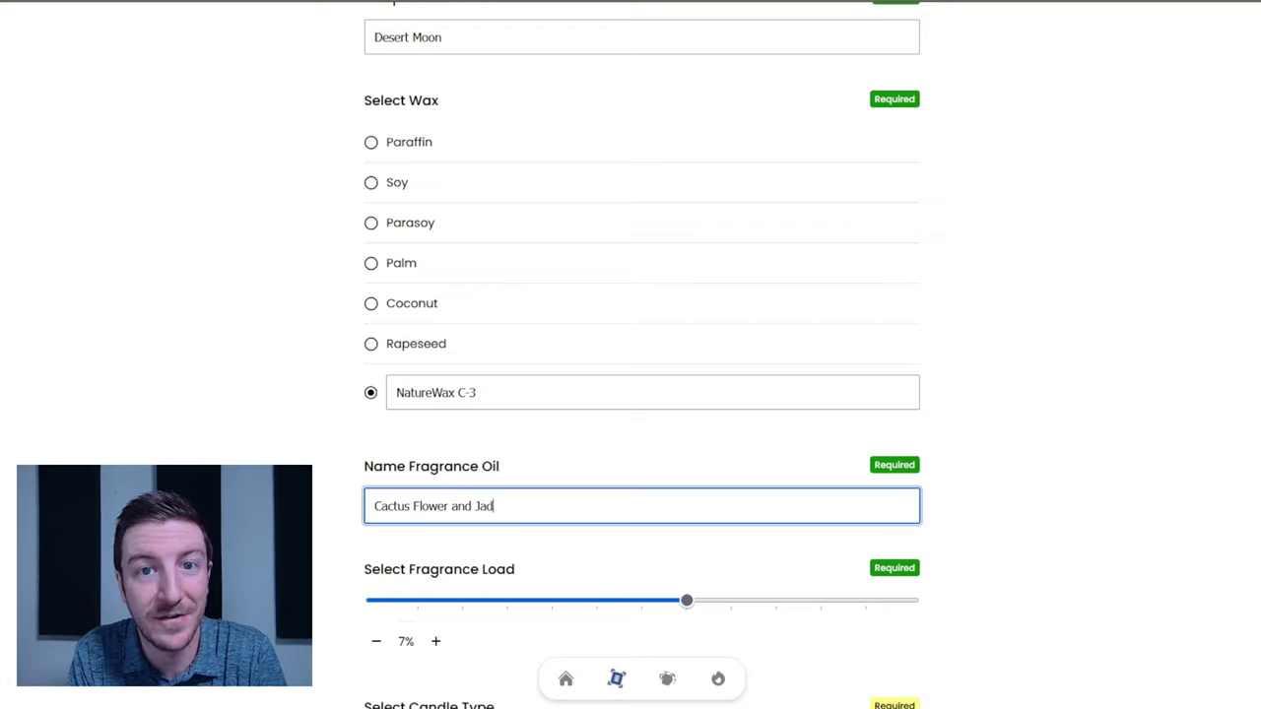
pyautogui.write('e (CS)')
pyautogui.scroll(-2, 412, 437)
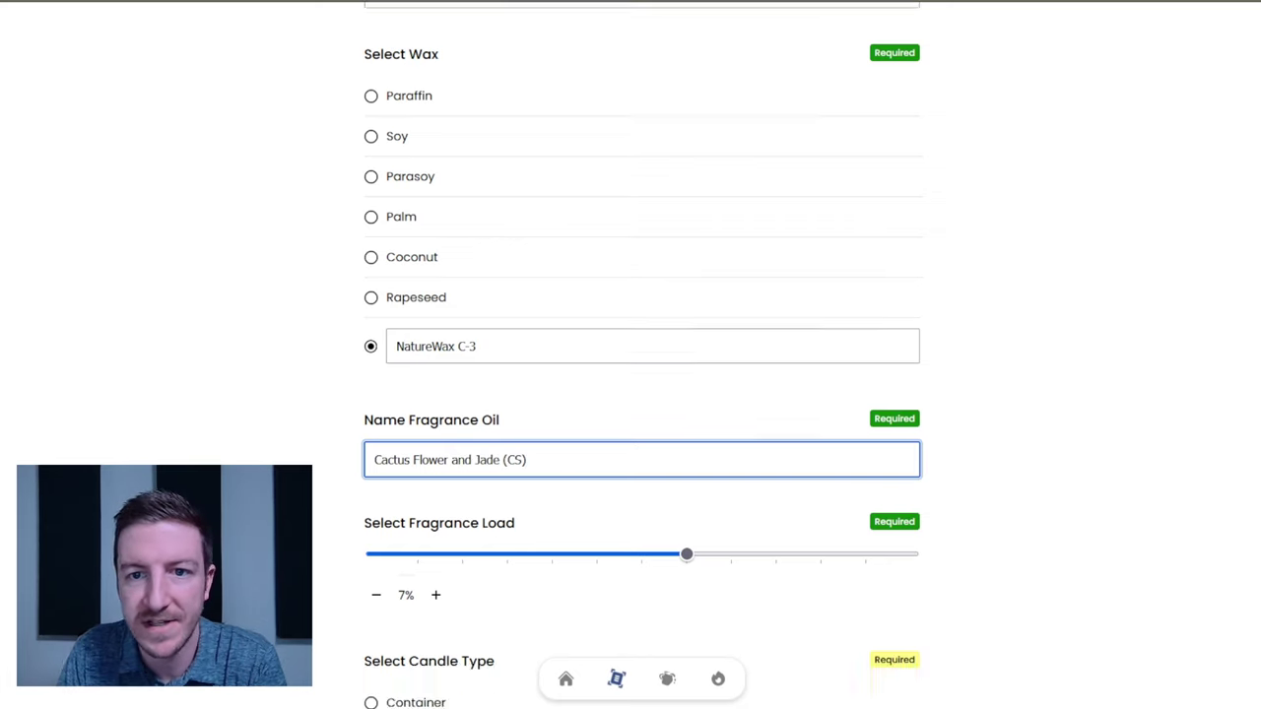
pyautogui.moveTo(676, 423); pyautogui.dragTo(641, 414)
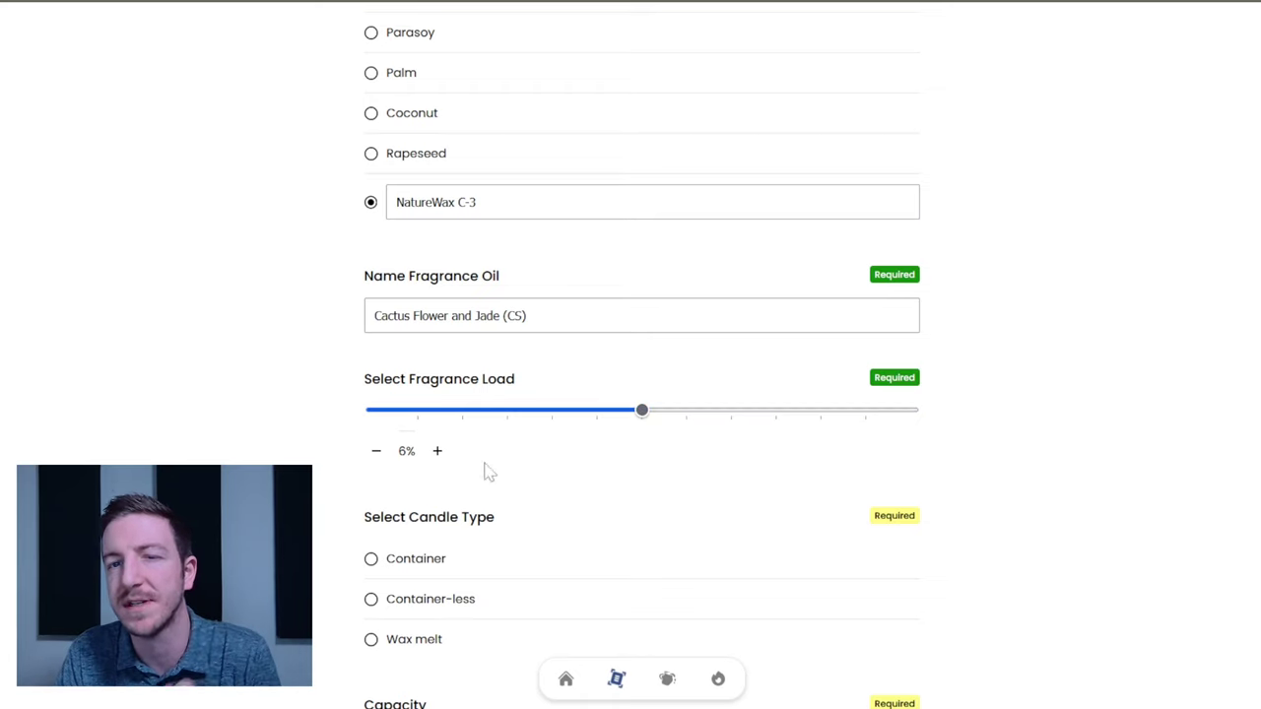
# Choose Container as the candle type and name the vessel "White Glass".
pyautogui.scroll(-1, 305, 454)
pyautogui.click(370, 433)
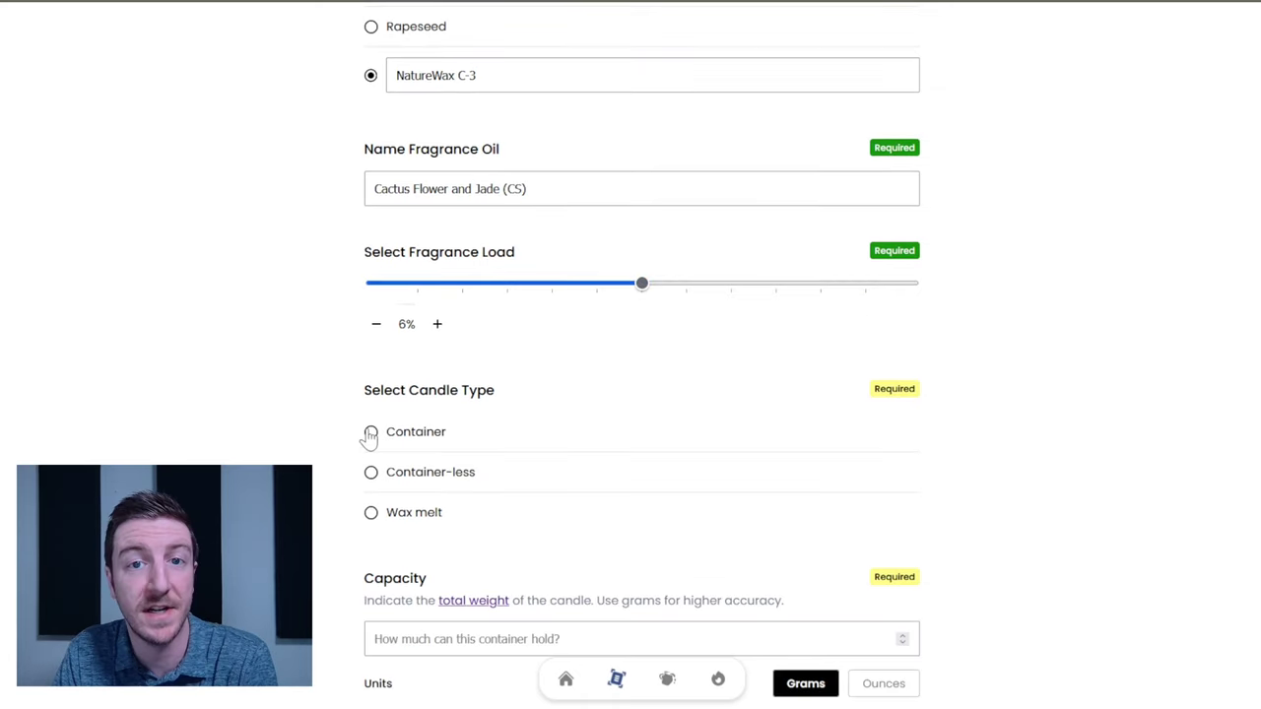
pyautogui.scroll(-2, 450, 464)
pyautogui.click(455, 428)
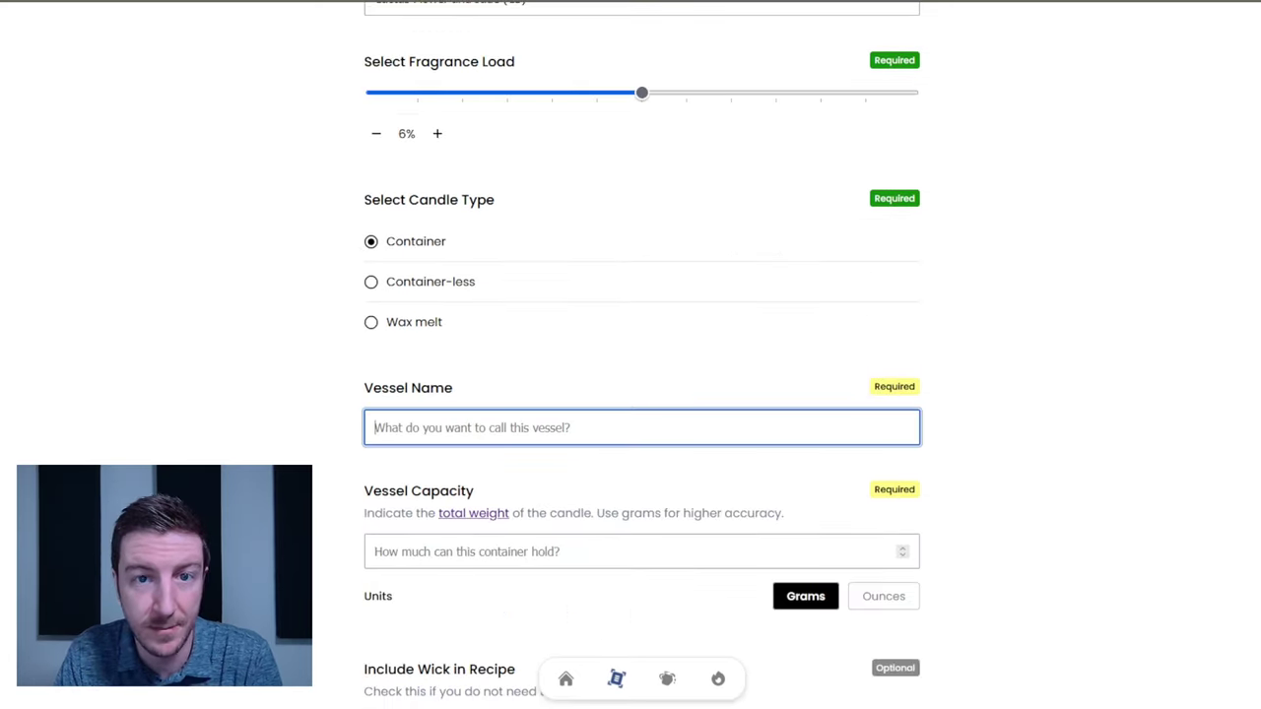
pyautogui.write('White Glass')
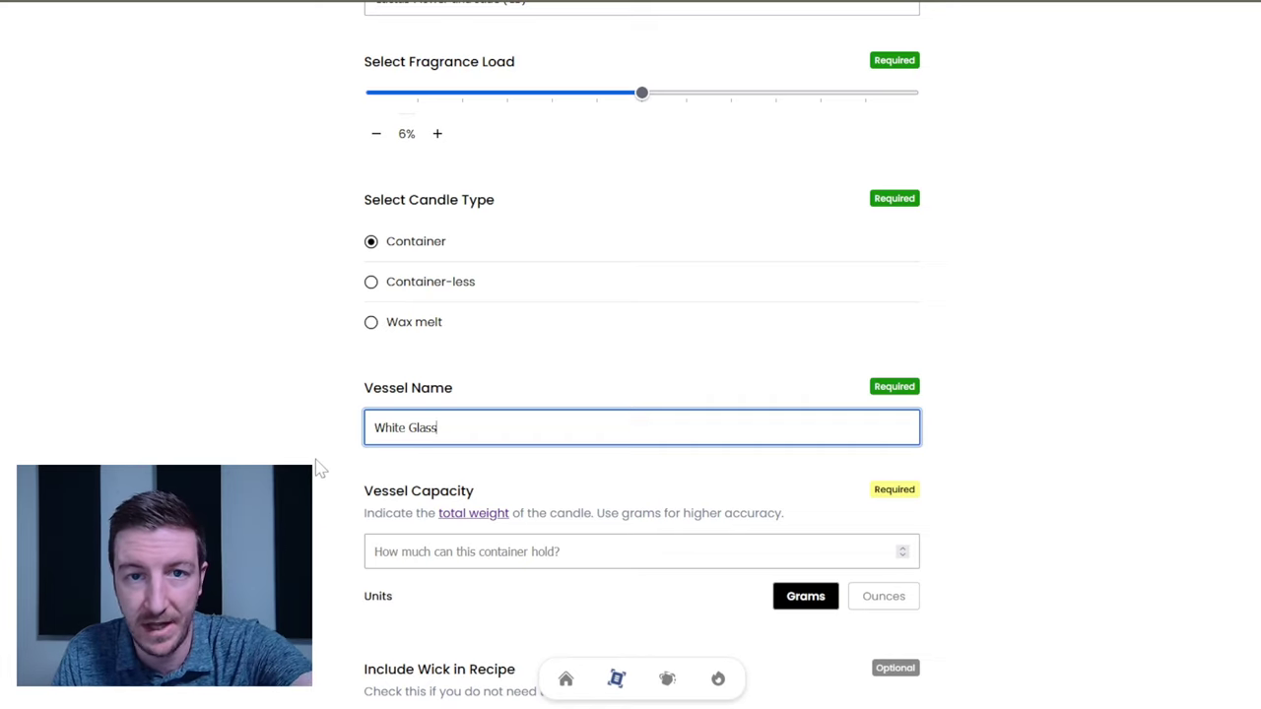
# Set the vessel capacity to 200 and keep its units in grams.
pyautogui.scroll(-2, 317, 469)
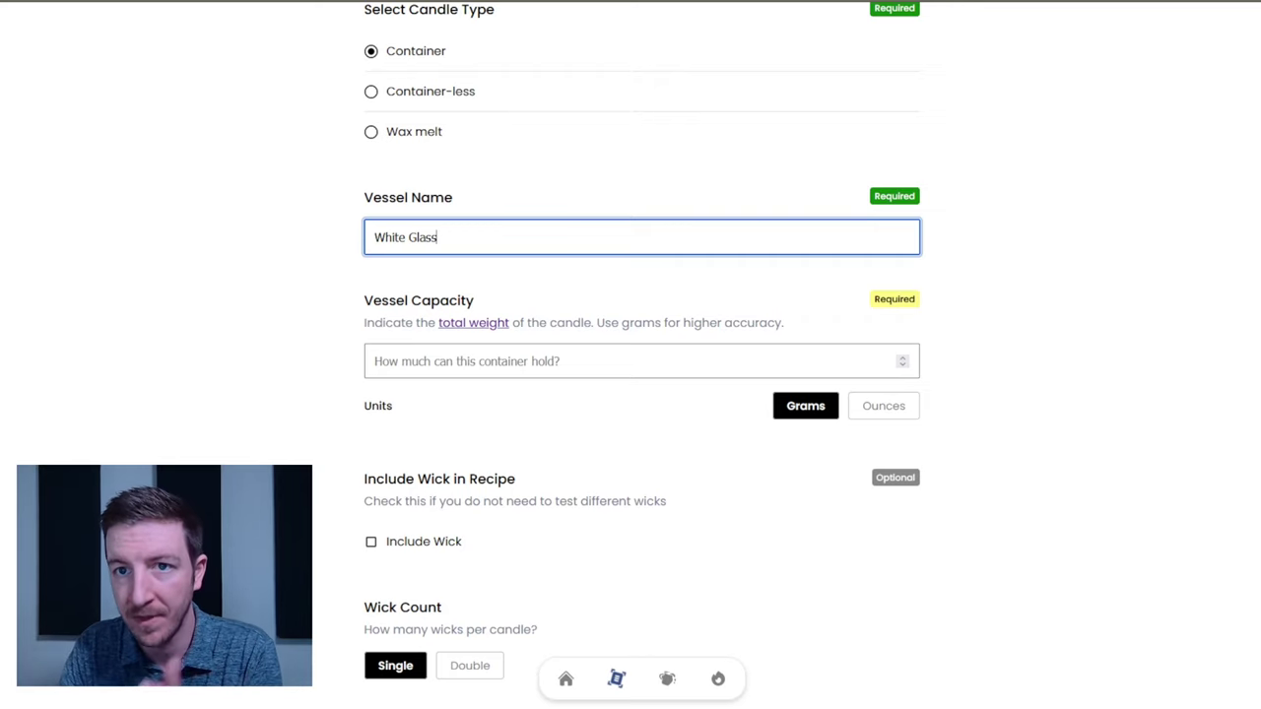
pyautogui.click(375, 360)
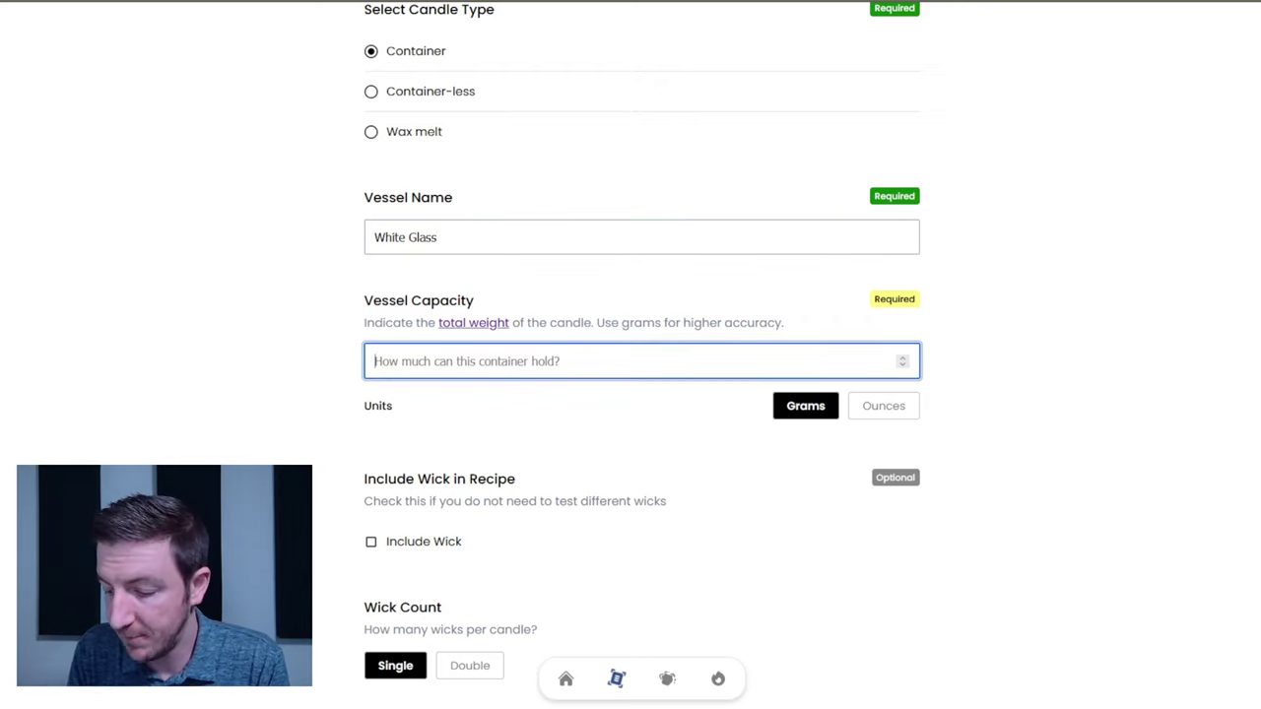
pyautogui.write('200')
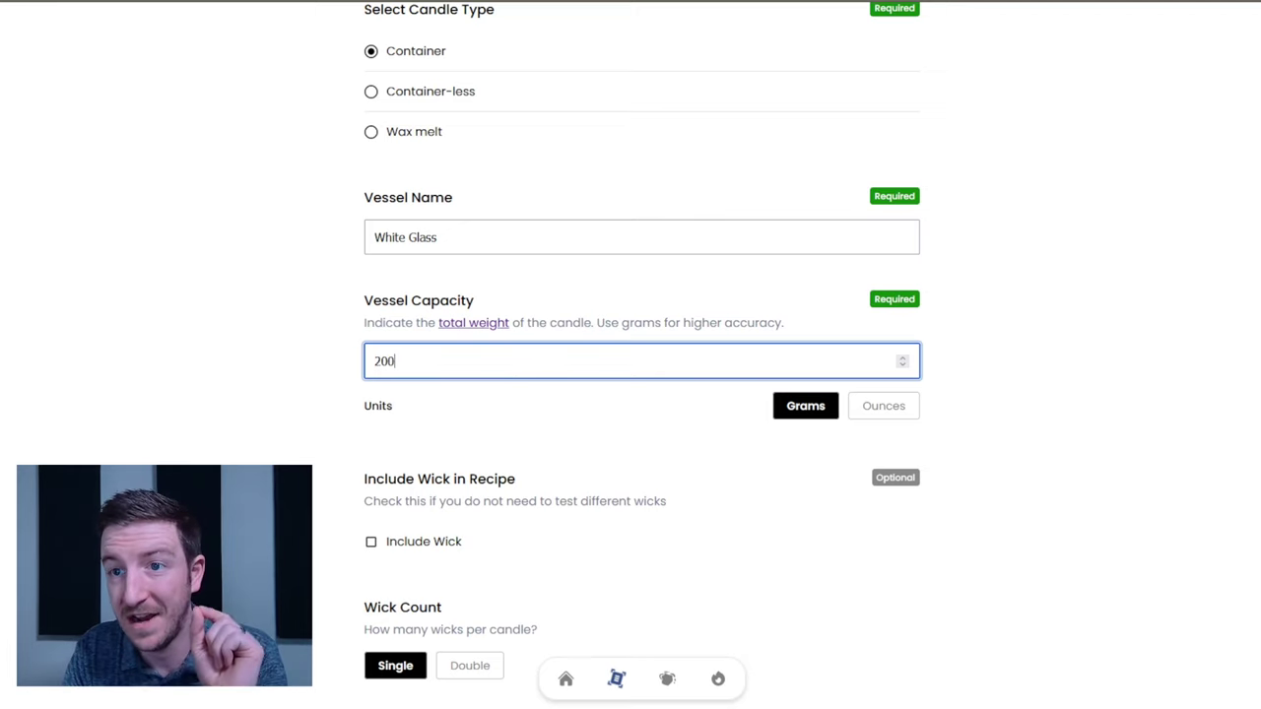
pyautogui.click(901, 422)
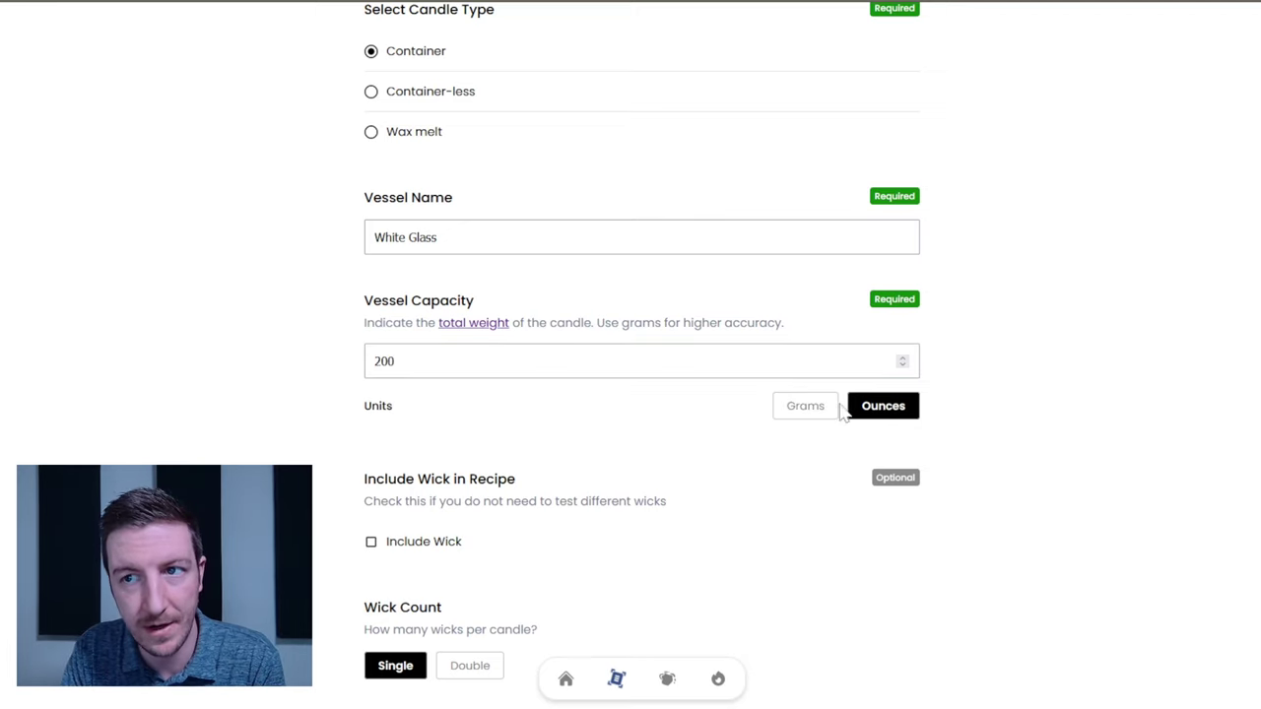
pyautogui.click(806, 412)
# Include the wick in the recipe and name it "CDN 7".
pyautogui.scroll(-1, 537, 448)
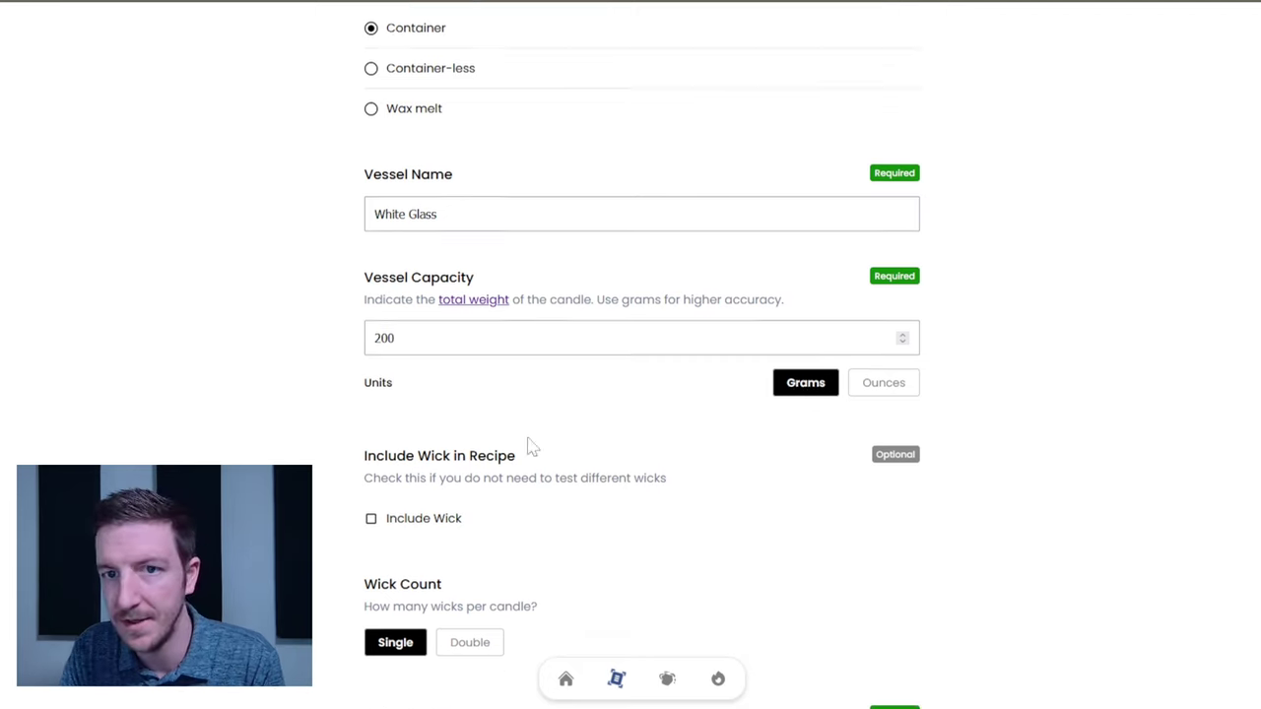
pyautogui.scroll(-2, 529, 446)
pyautogui.click(370, 415)
pyautogui.scroll(-4, 488, 542)
pyautogui.click(489, 461)
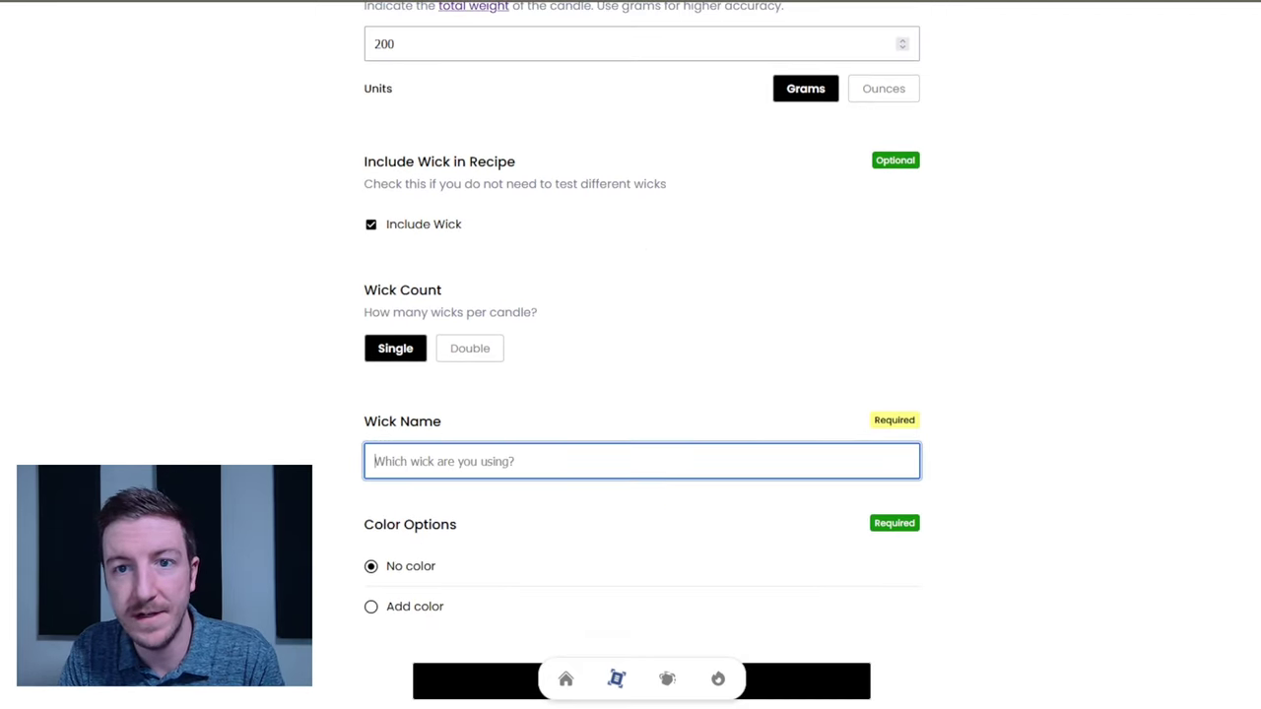
pyautogui.write('CDN 7')
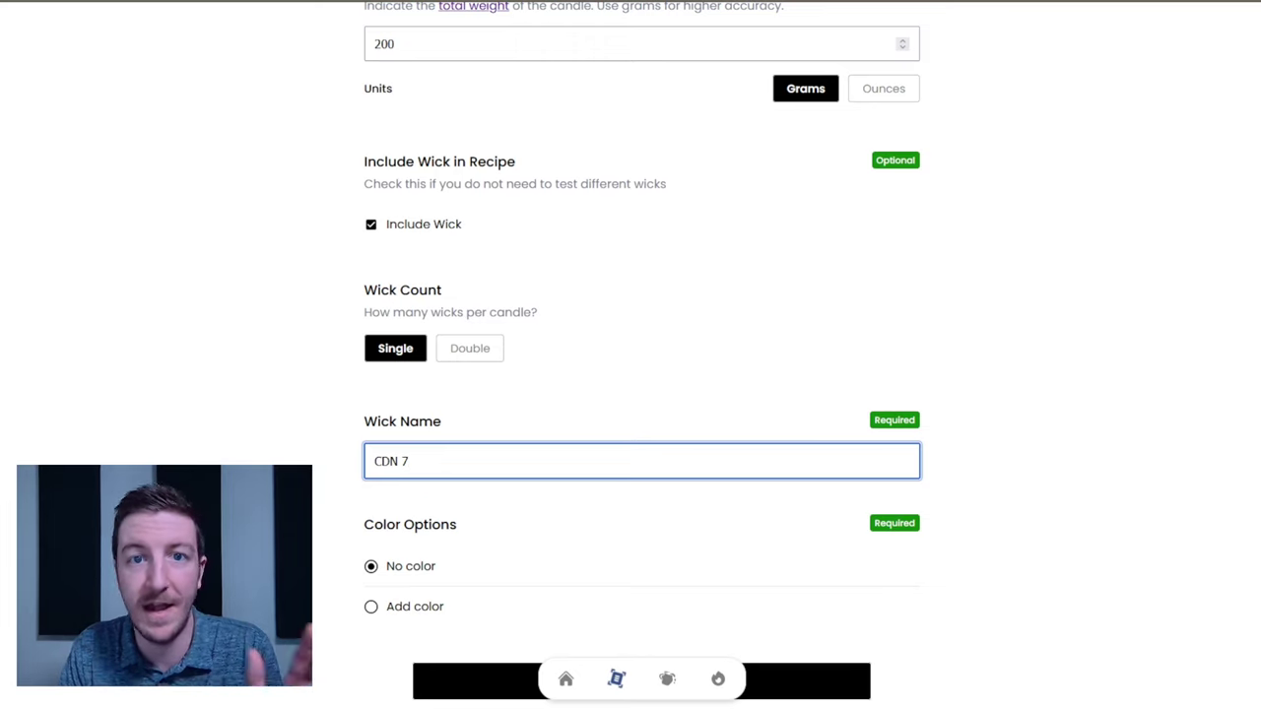
# Add the color "Tan" at 3 drops per pound and create the recipe.
pyautogui.scroll(-1, 547, 419)
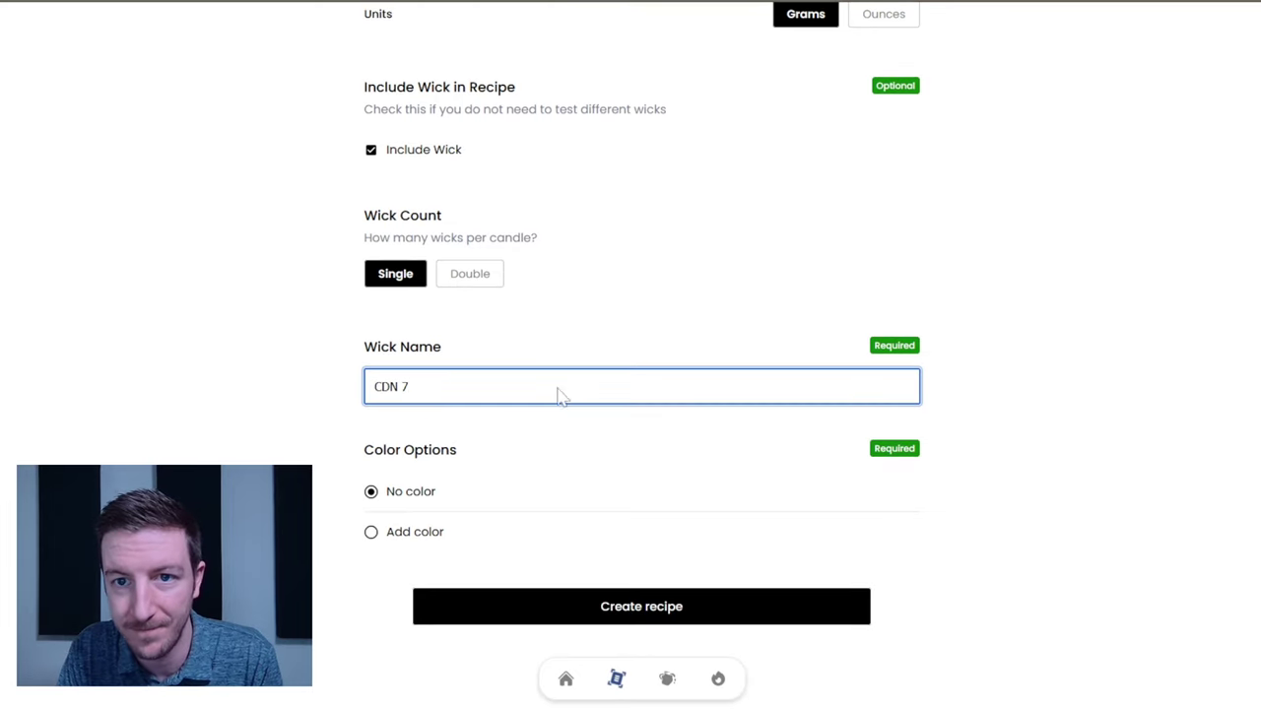
pyautogui.click(370, 532)
pyautogui.scroll(-2, 501, 487)
pyautogui.click(502, 477)
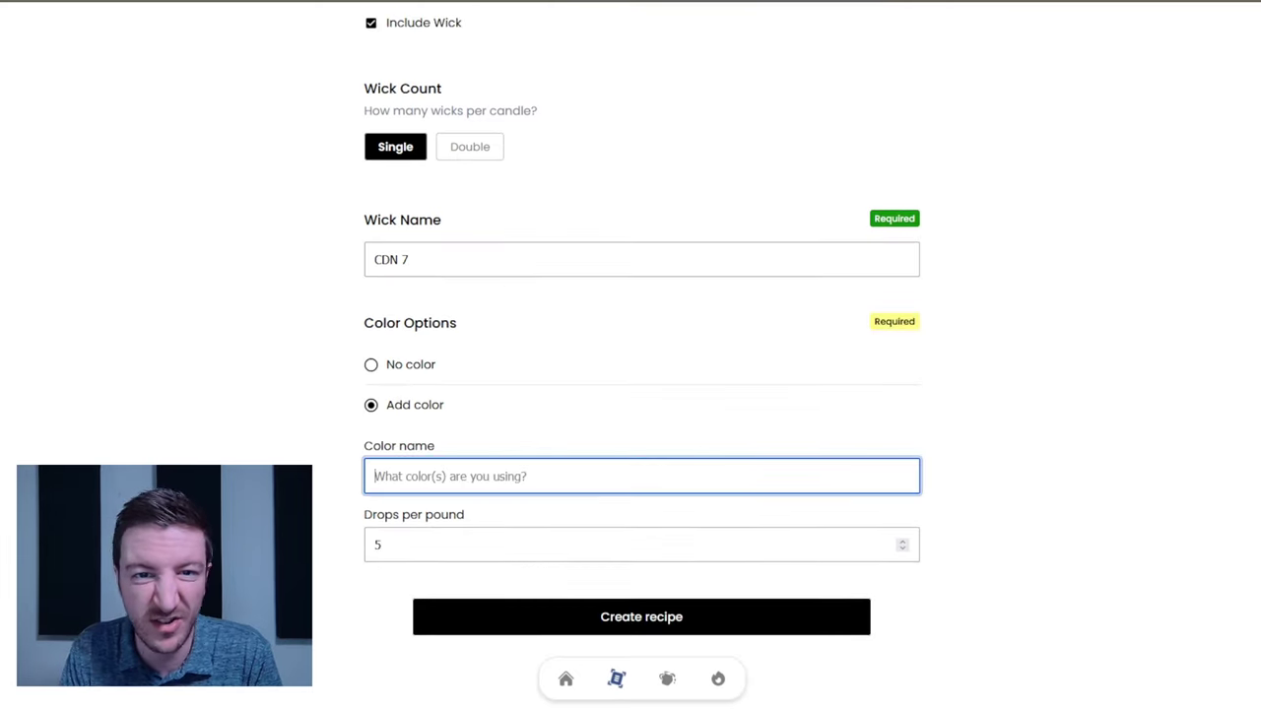
pyautogui.write('Tan')
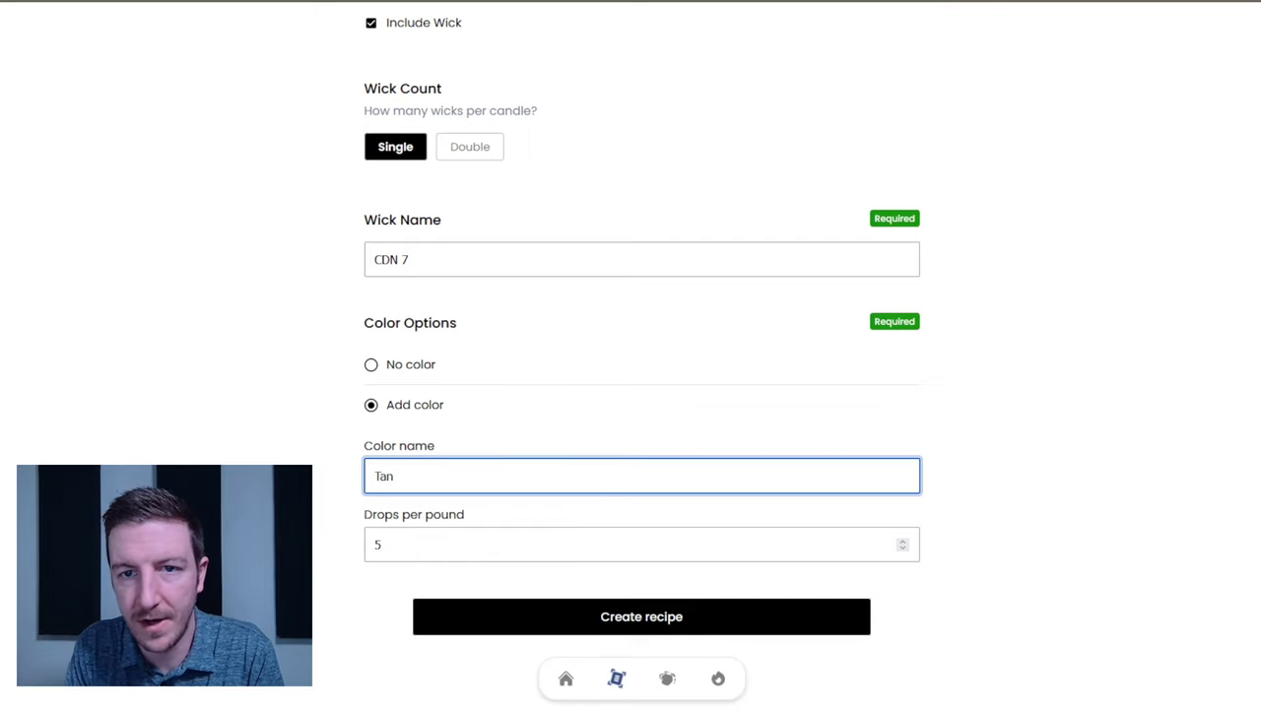
pyautogui.press('Tab')
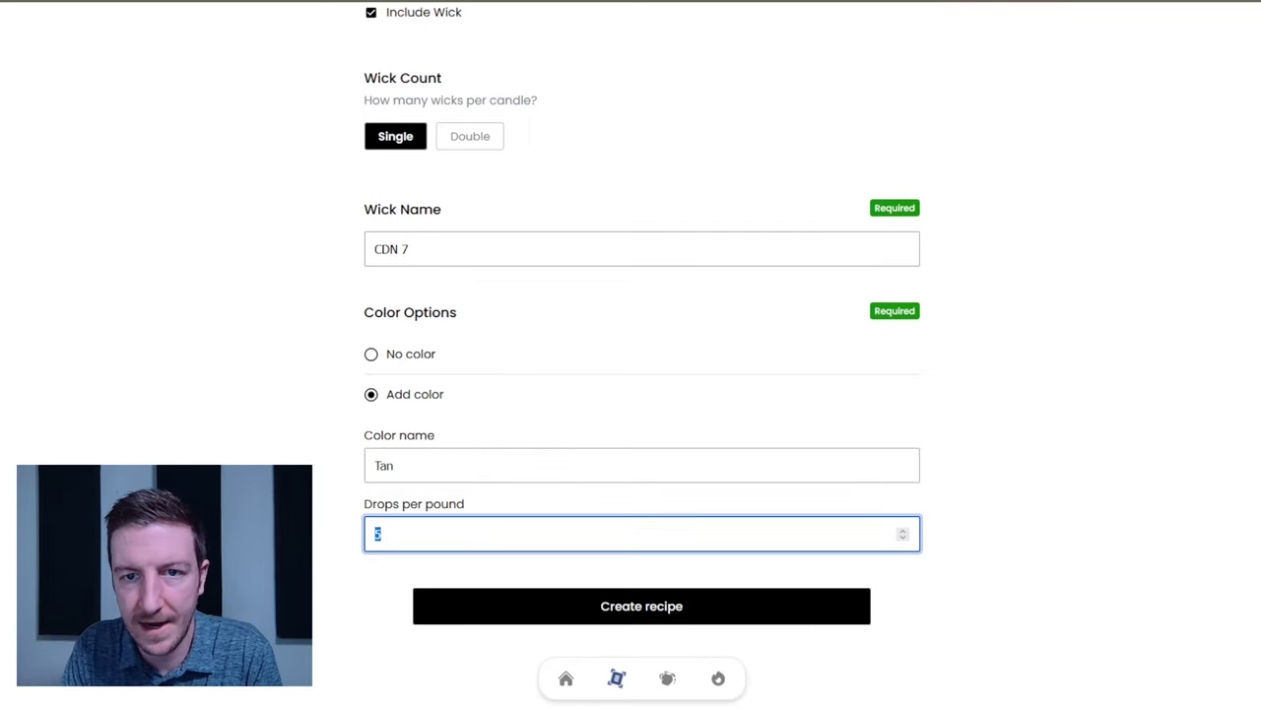
pyautogui.write('3')
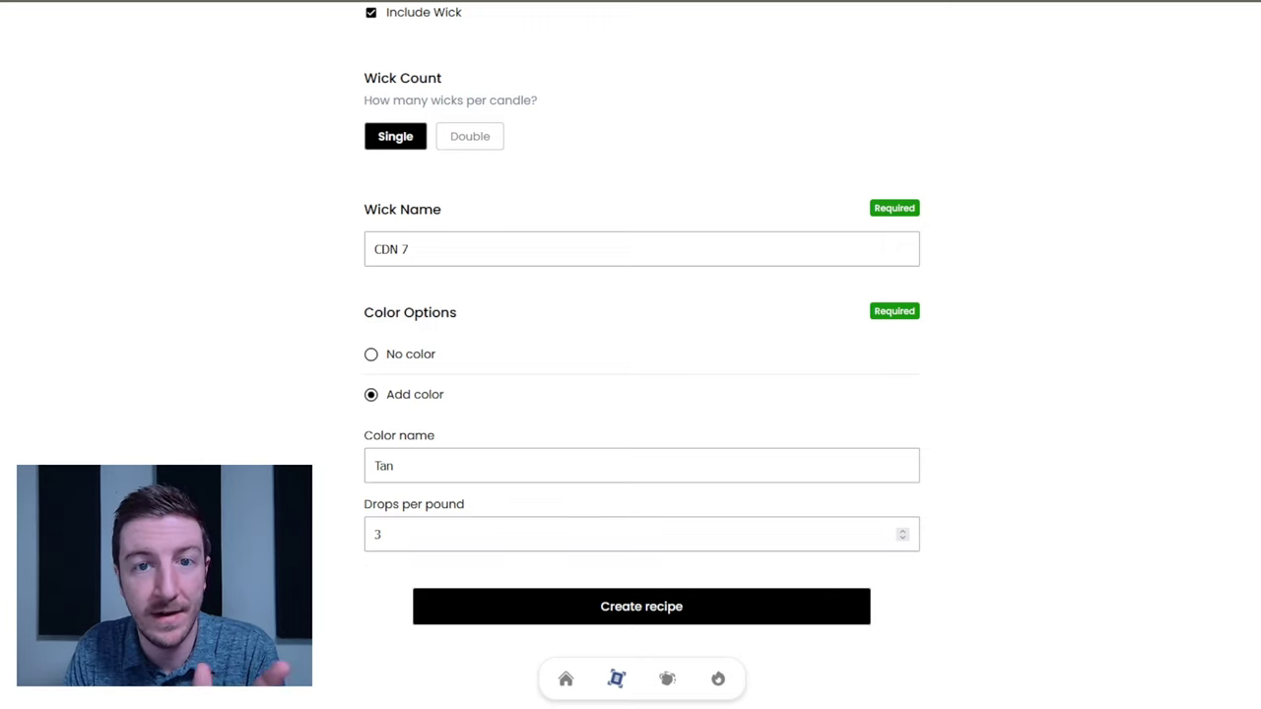
pyautogui.click(573, 603)
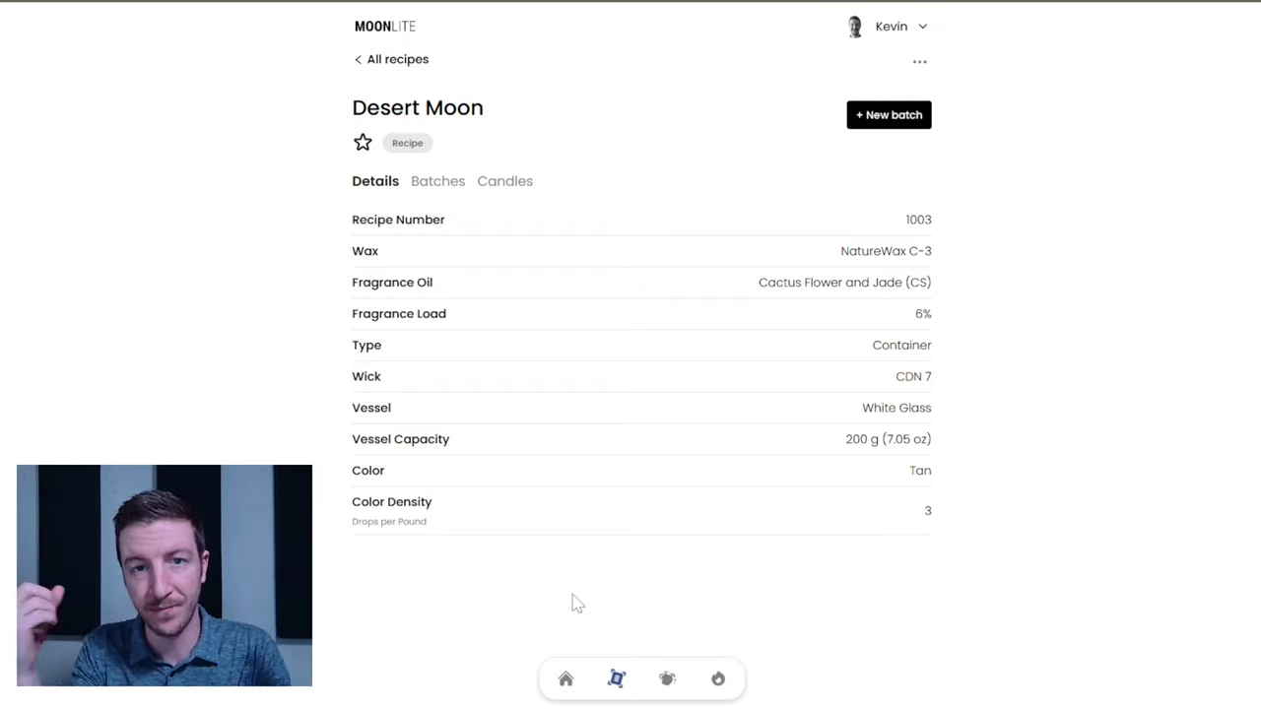
# Start a new batch from the Desert Moon recipe with a batch size of 8, leave the notes empty and continue to the review.
pyautogui.click(881, 127)
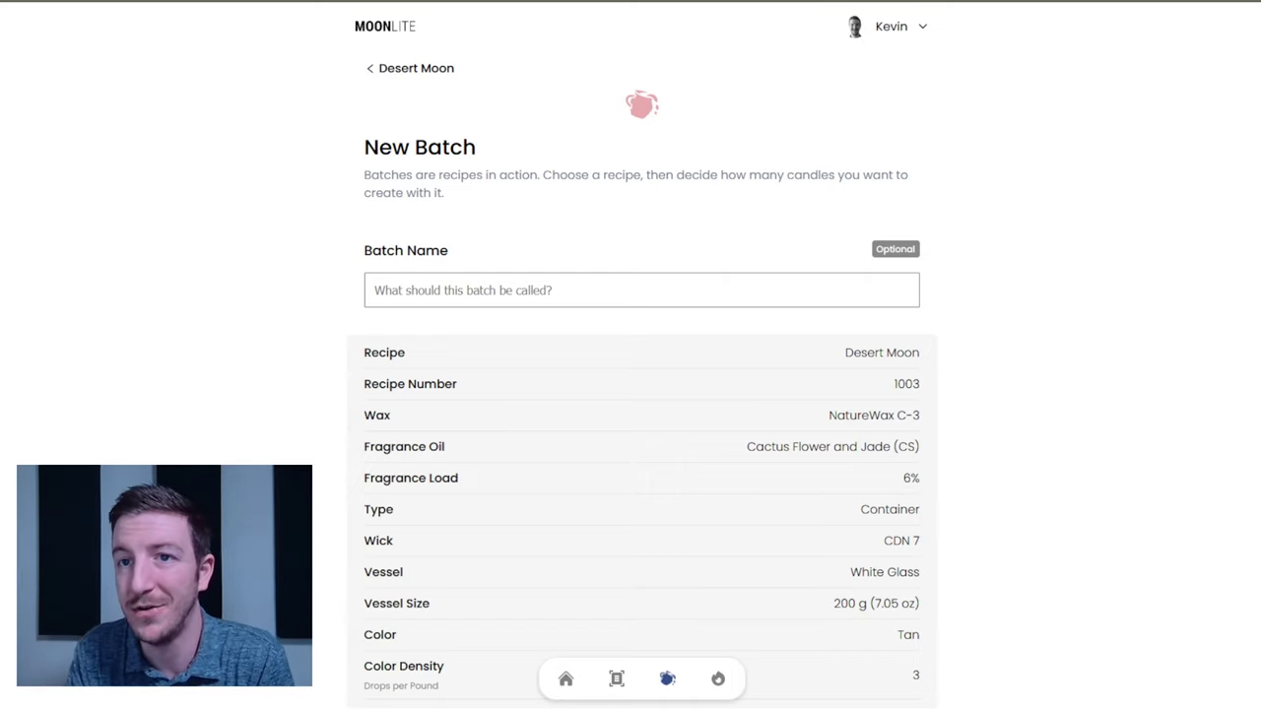
pyautogui.scroll(-2, 448, 301)
pyautogui.scroll(-5, 449, 301)
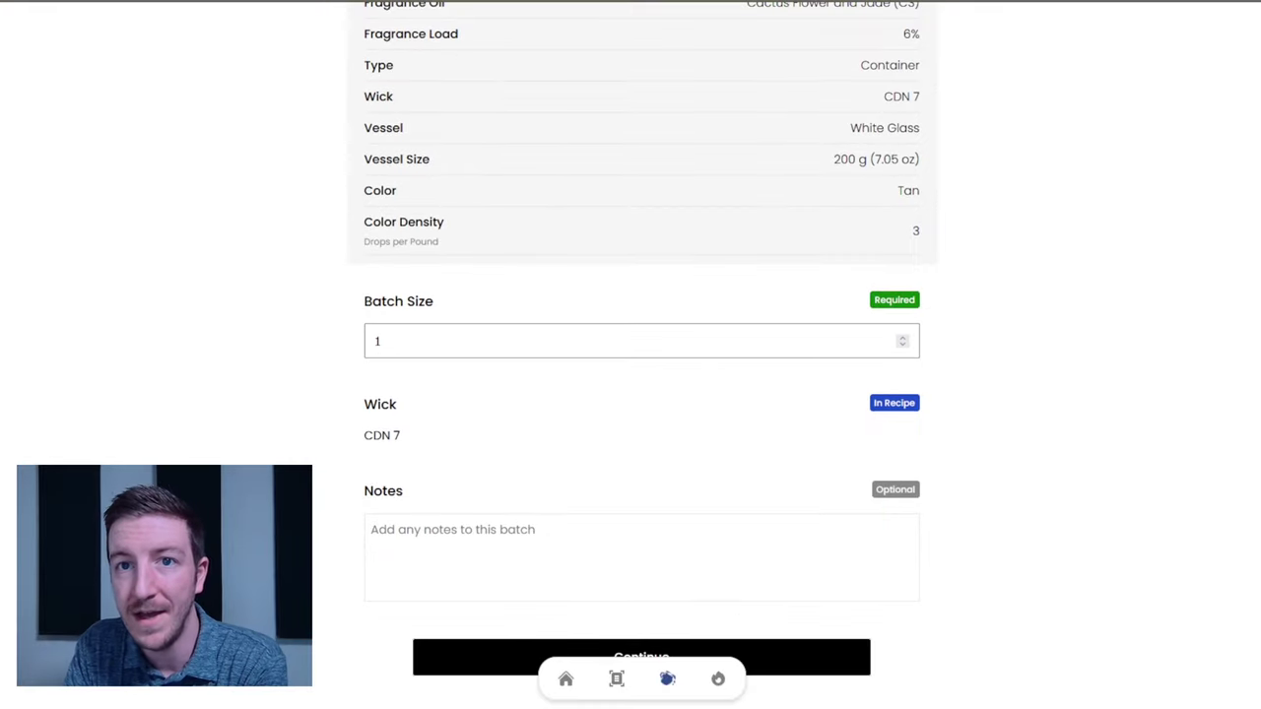
pyautogui.press('Tab')
pyautogui.write('8')
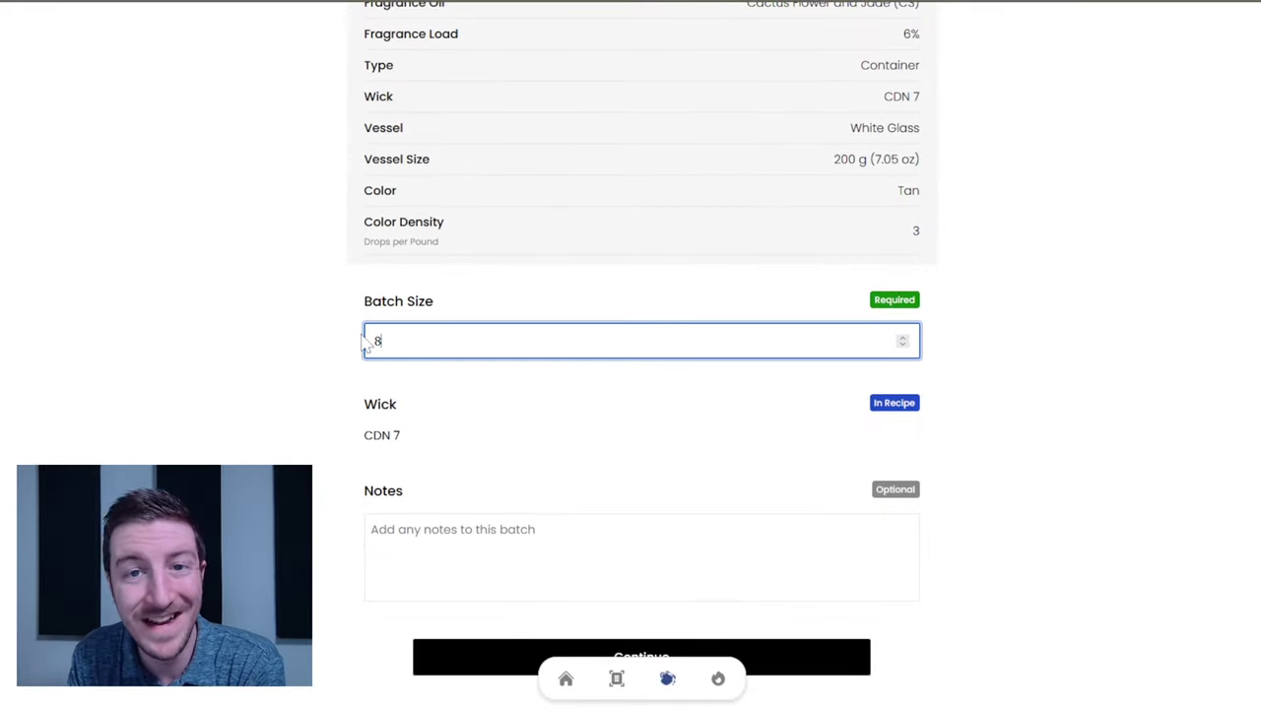
pyautogui.scroll(-1, 295, 411)
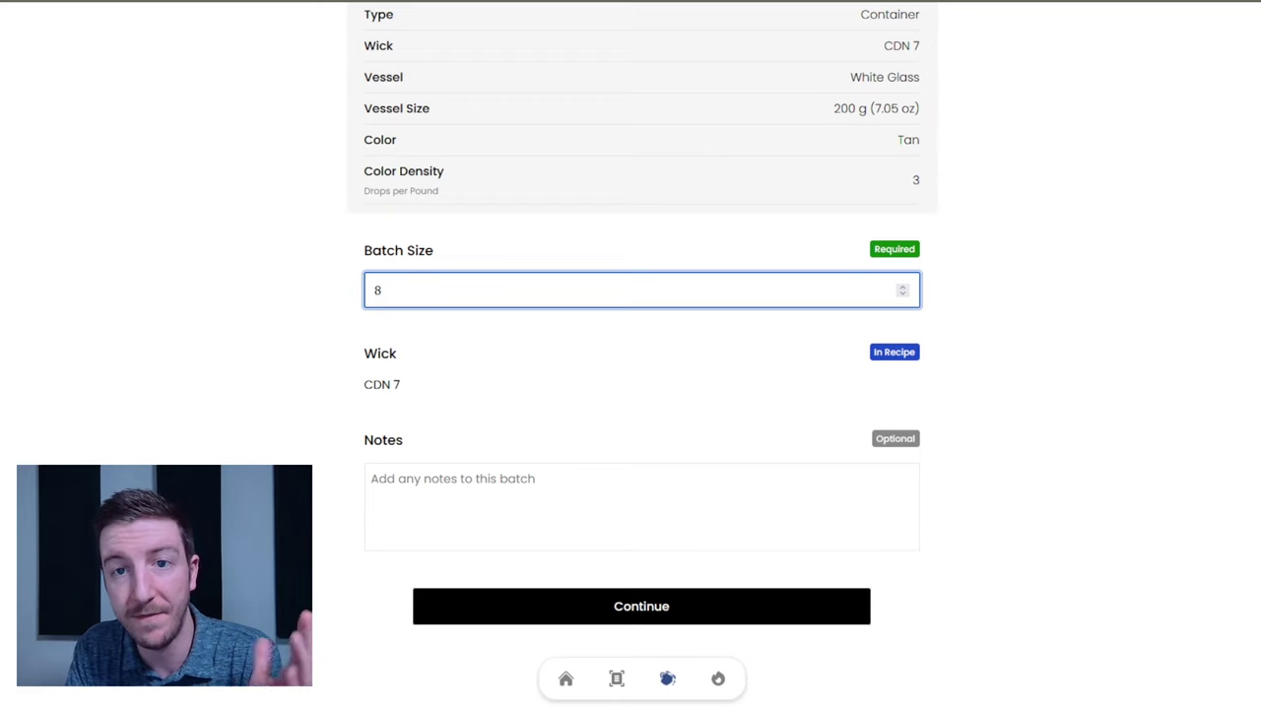
pyautogui.click(443, 493)
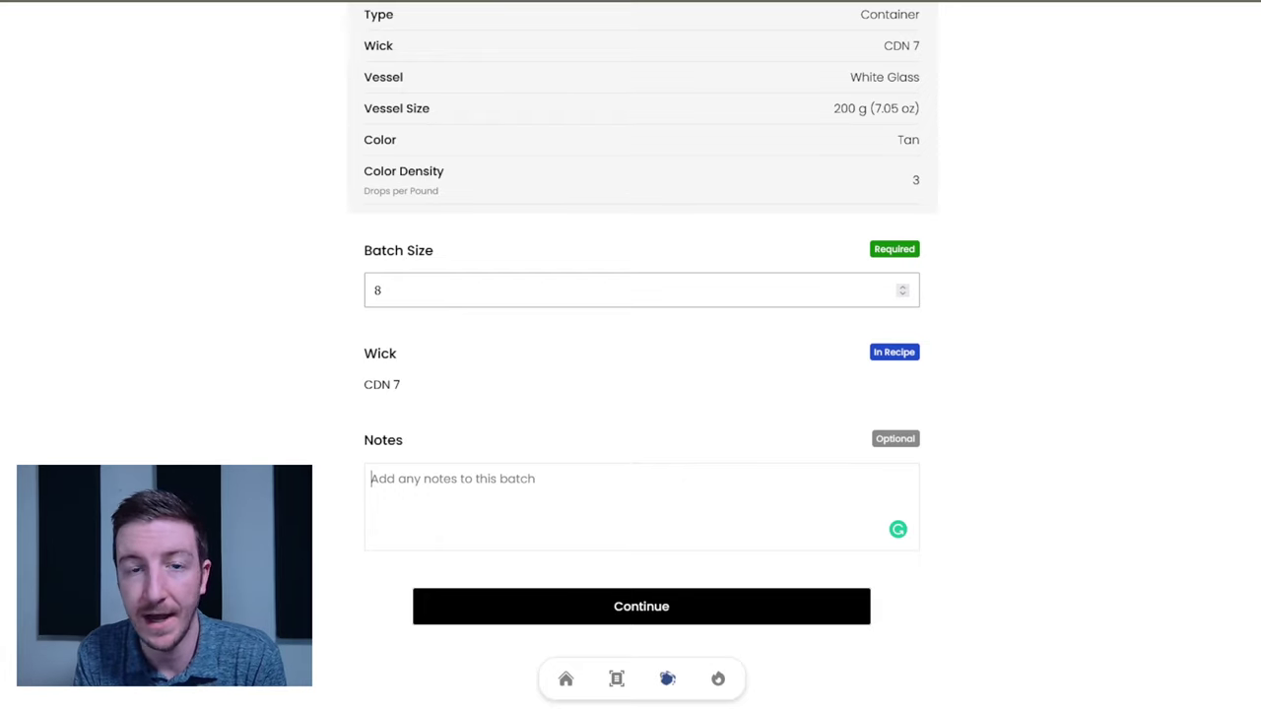
pyautogui.click(676, 618)
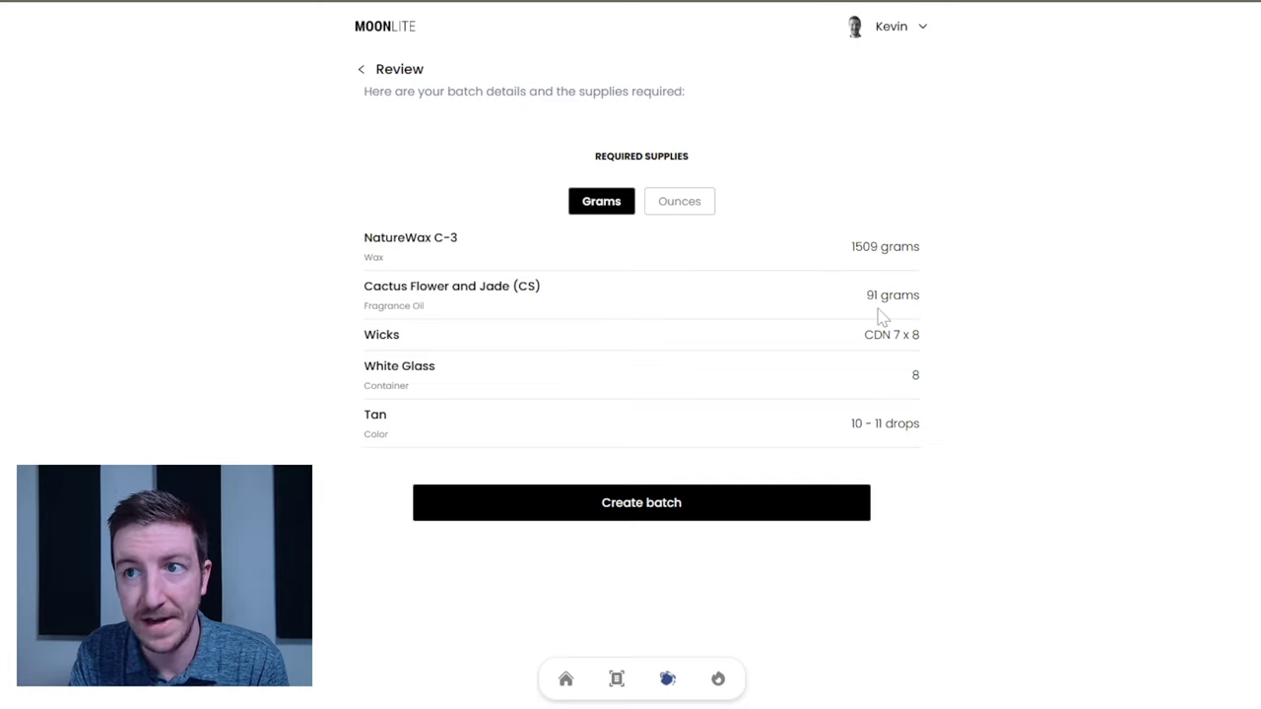
# Show the batch's required supplies in ounces and examine the amount of Tan color needed.
pyautogui.click(686, 215)
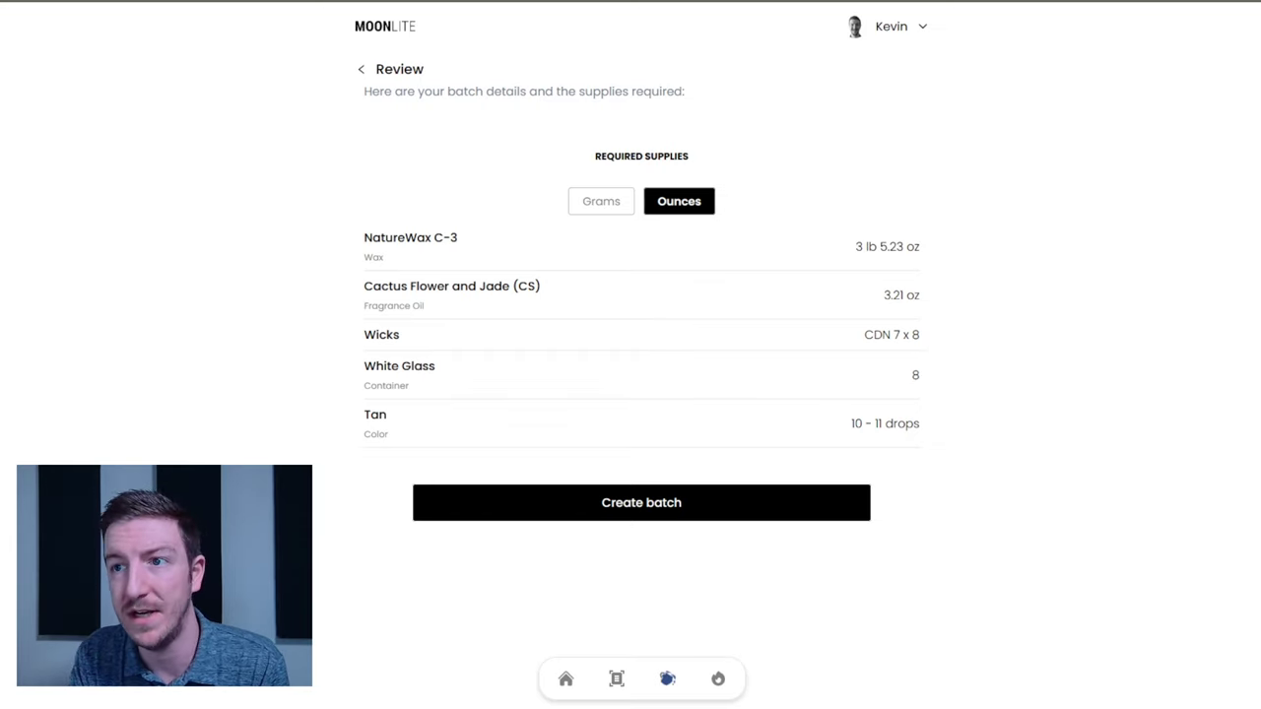
pyautogui.moveTo(849, 425); pyautogui.dragTo(892, 425)
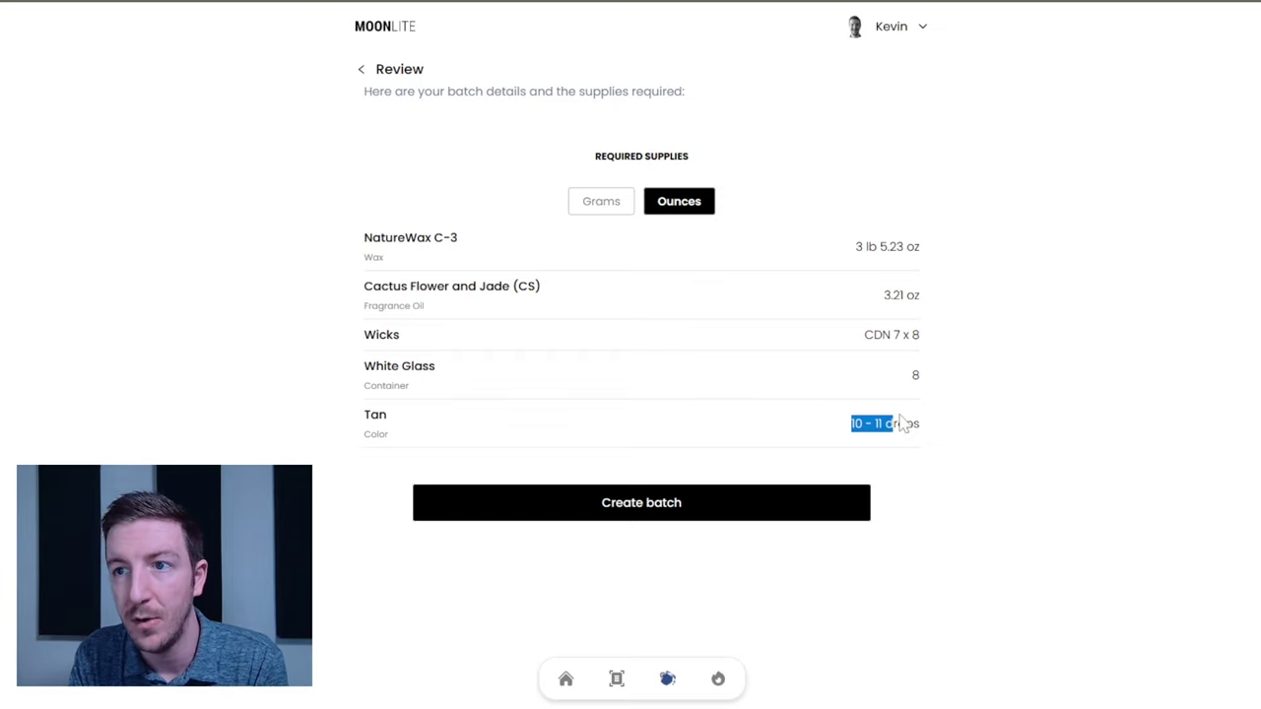
pyautogui.click(834, 276)
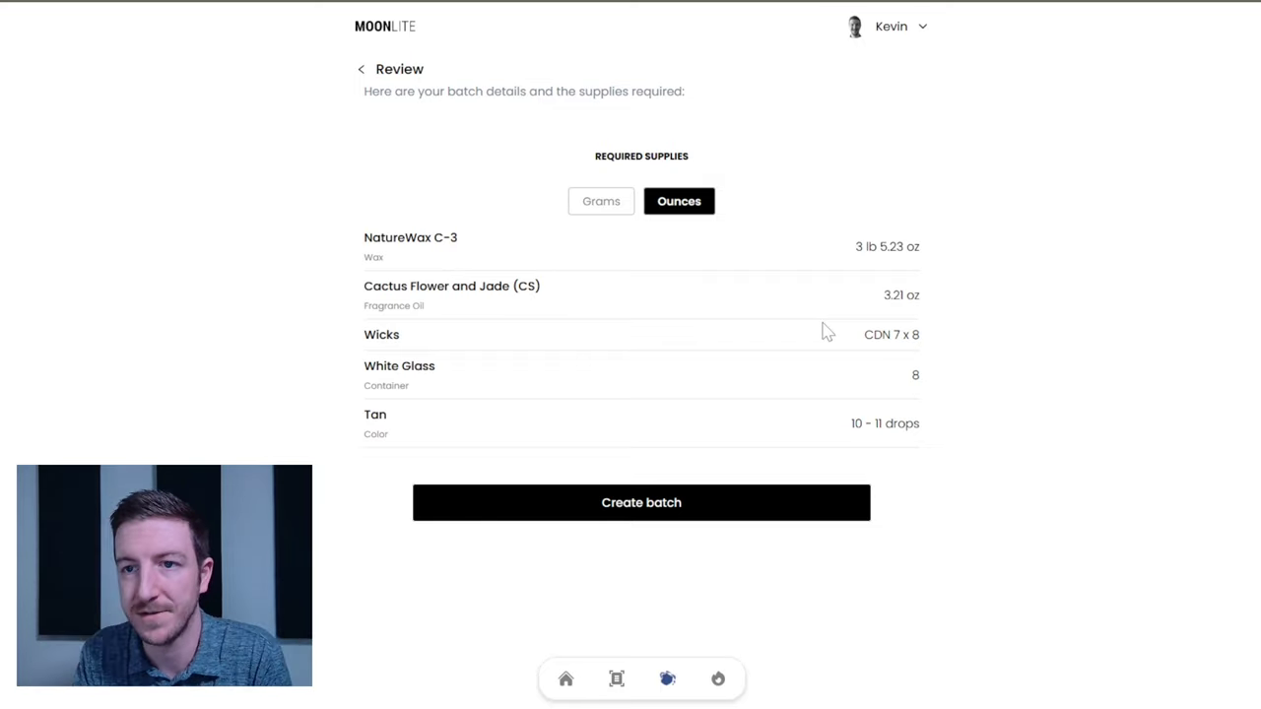
# Create the batch and open it from the Desert Moon recipe's list of batches.
pyautogui.click(626, 508)
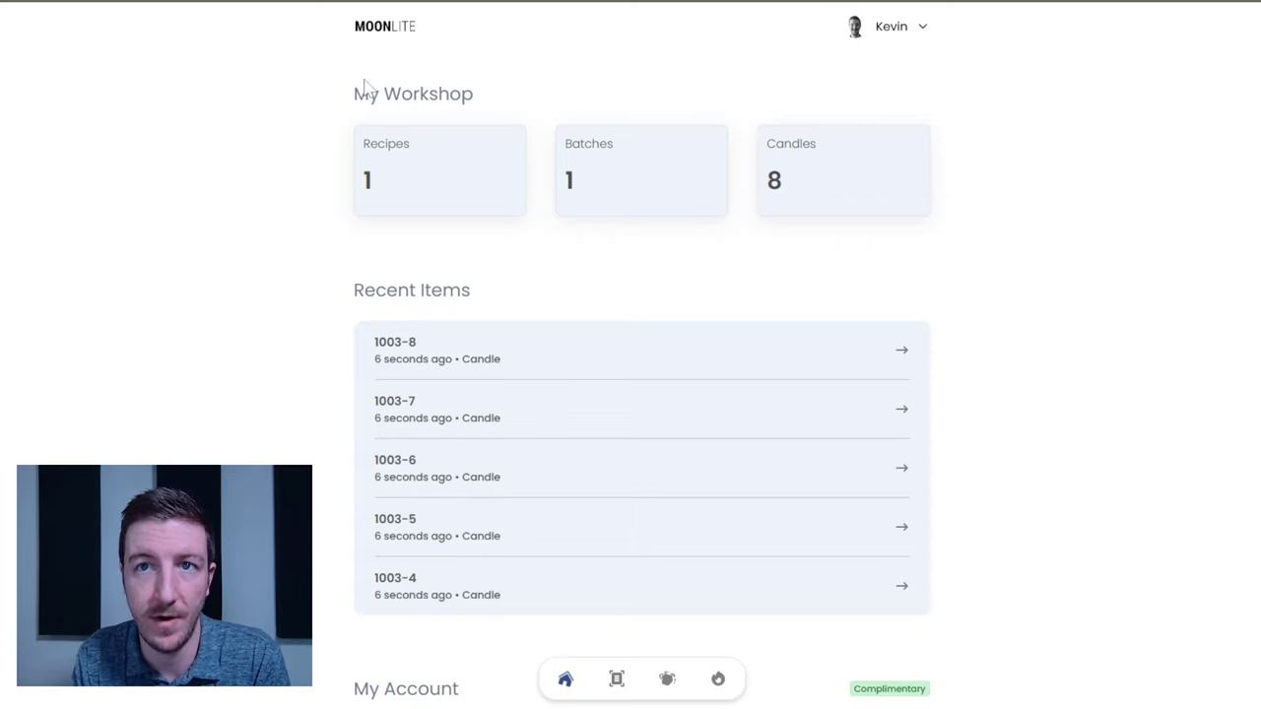
pyautogui.click(415, 189)
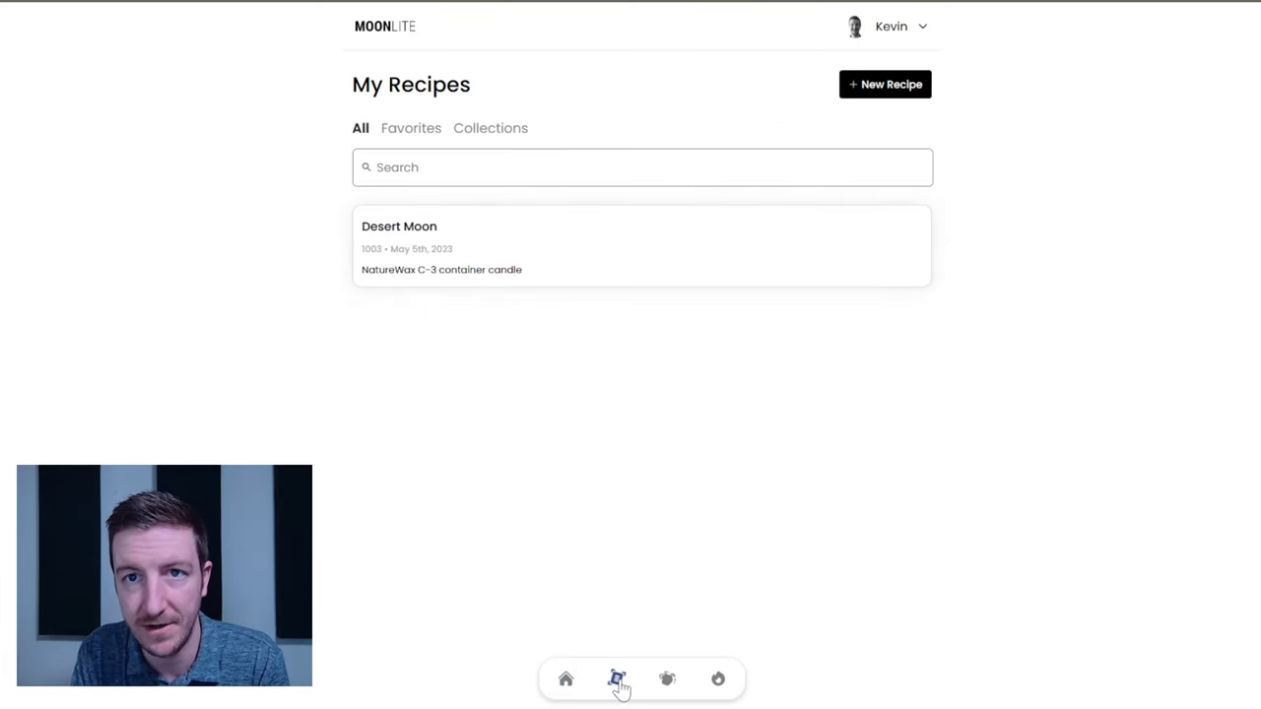
pyautogui.click(419, 258)
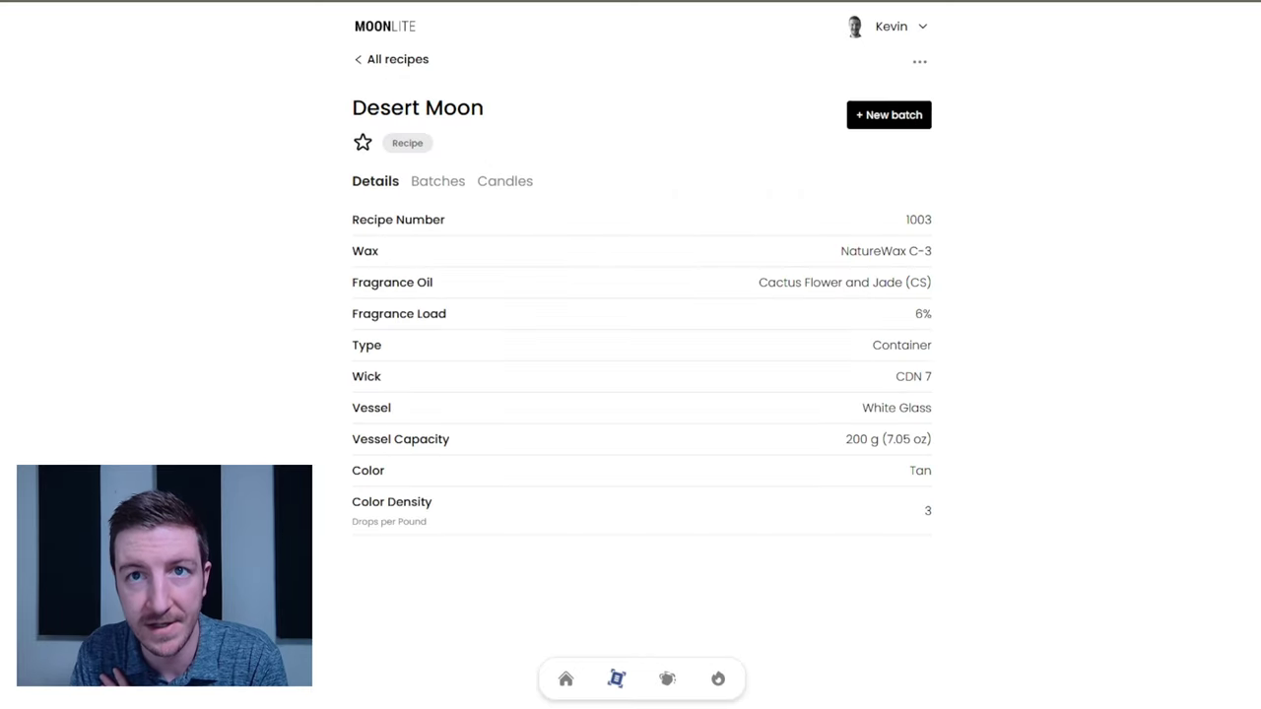
pyautogui.click(436, 192)
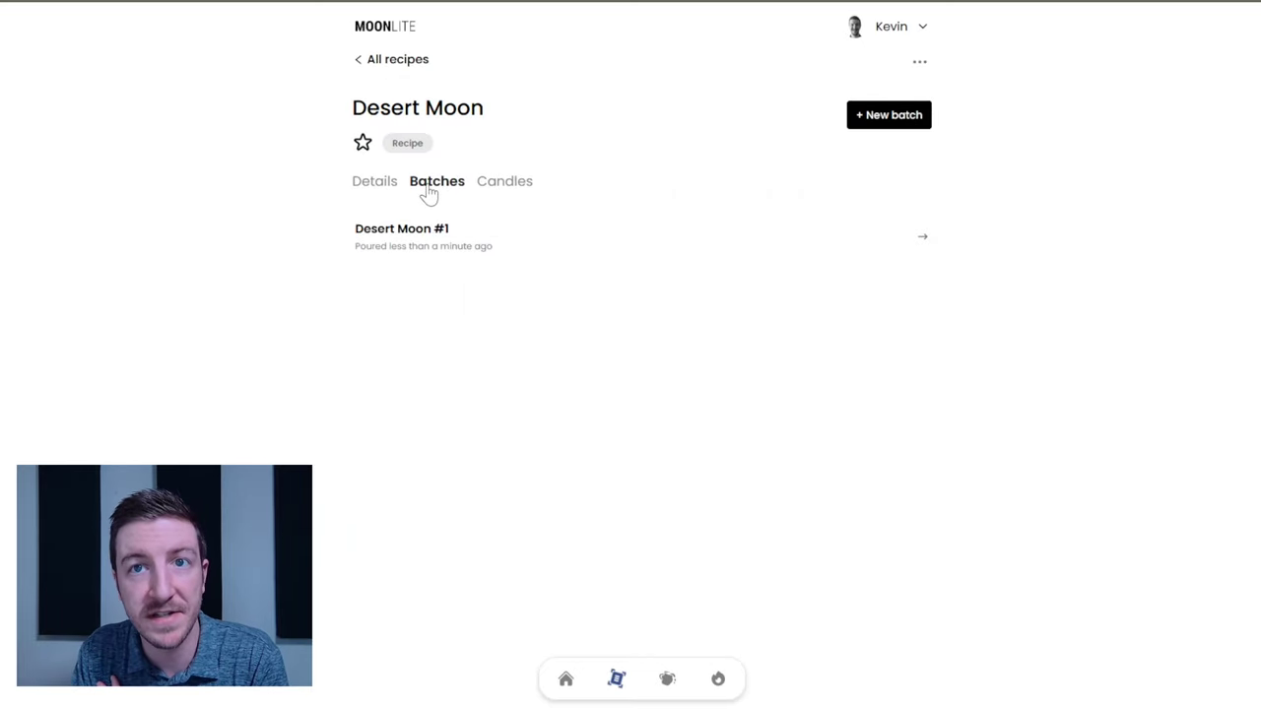
pyautogui.click(507, 253)
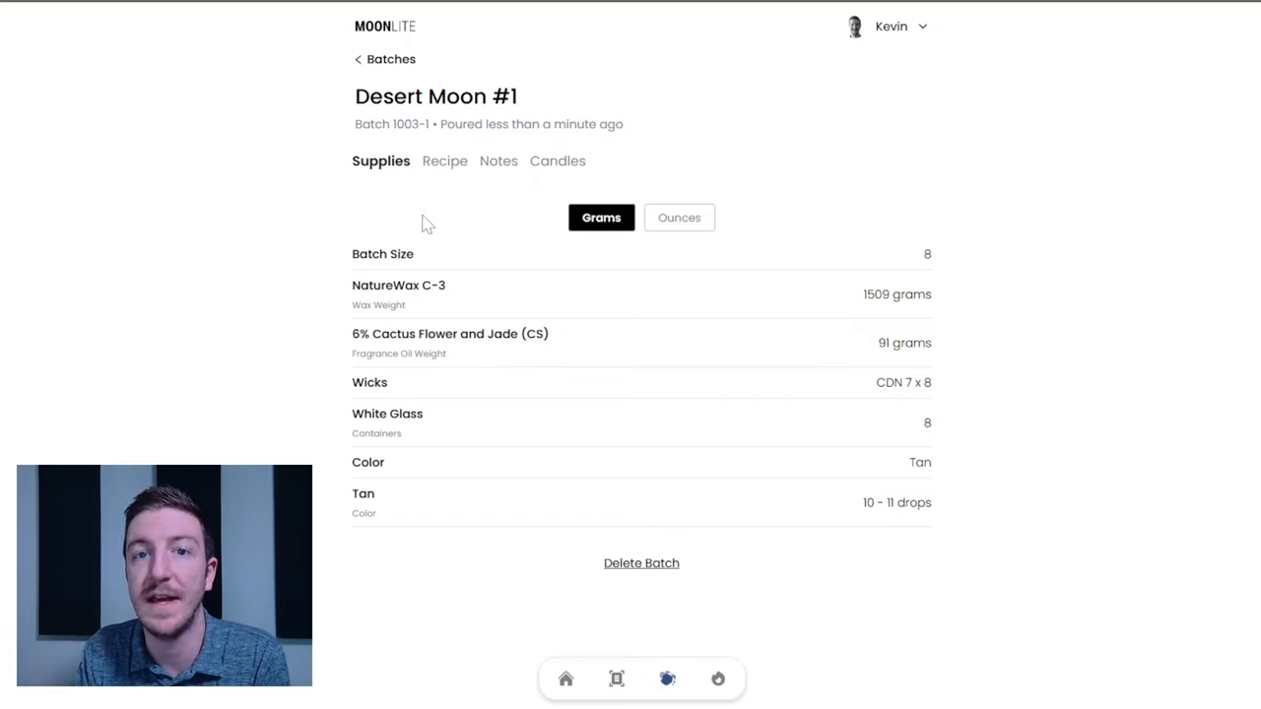
# Review the individual candles in the batch and examine its required wax and fragrance oil weights in grams.
pyautogui.click(548, 174)
pyautogui.scroll(-2, 413, 267)
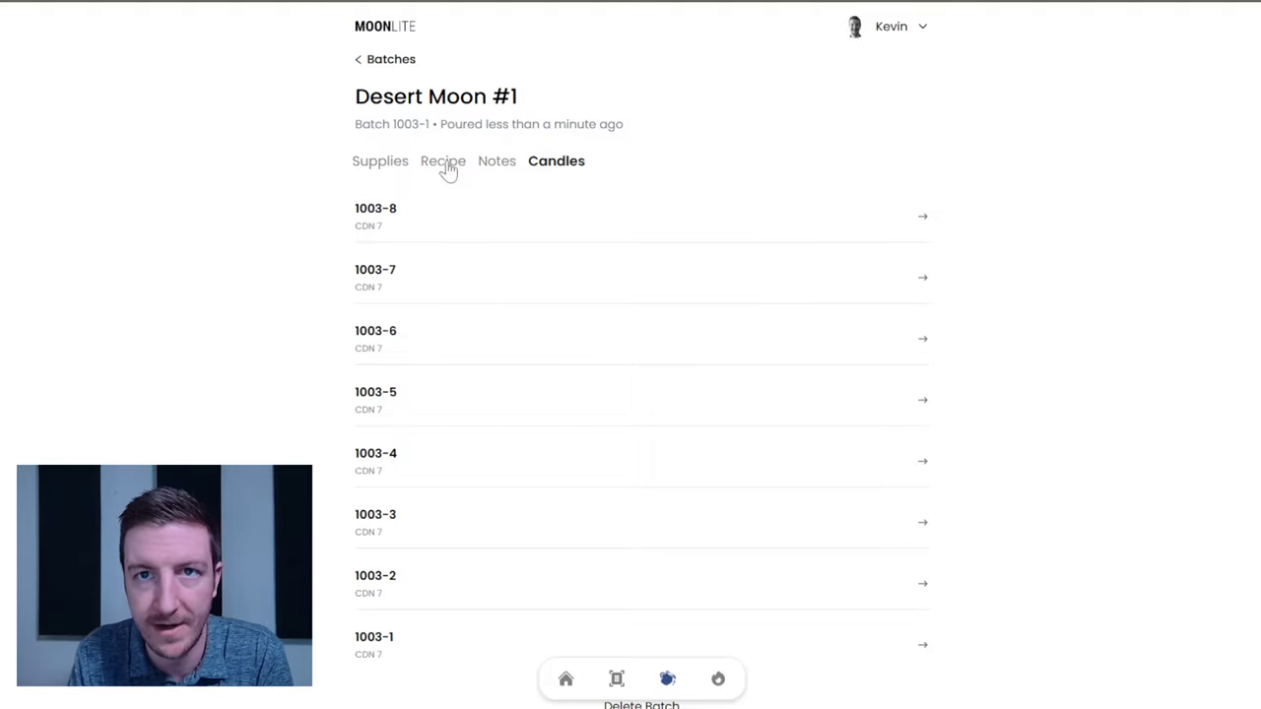
pyautogui.click(403, 171)
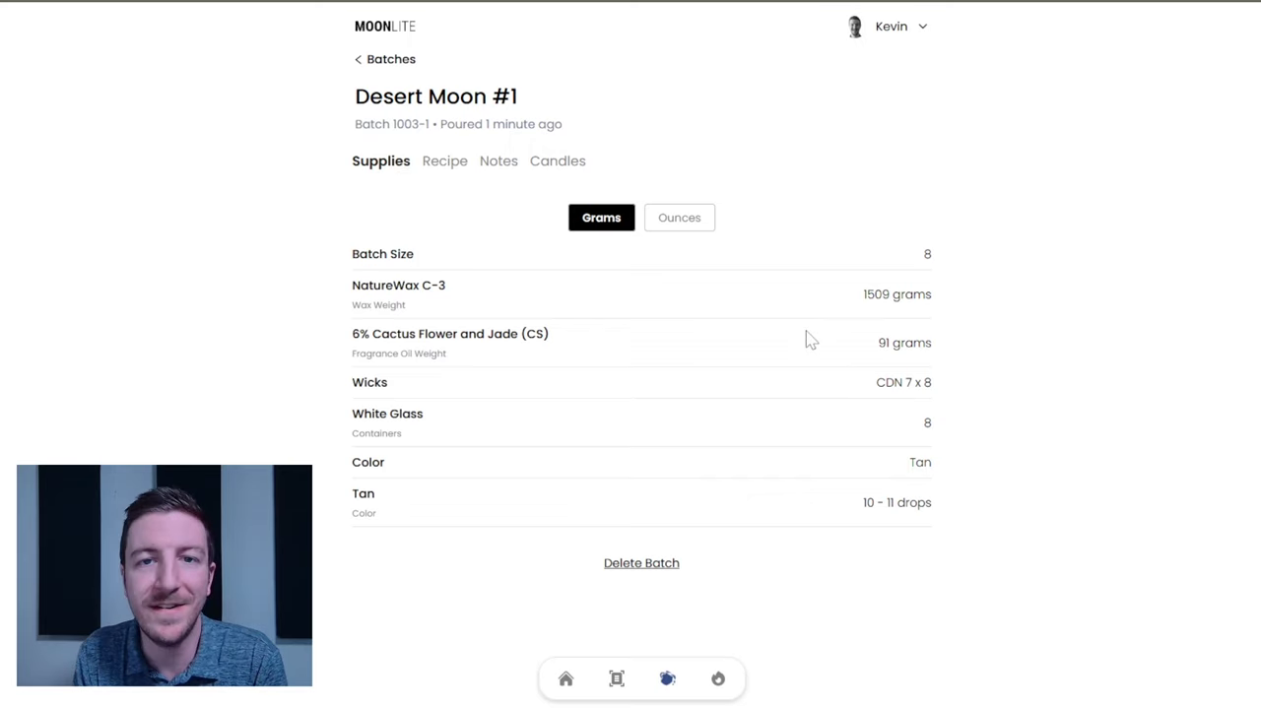
pyautogui.moveTo(866, 294); pyautogui.dragTo(926, 293)
pyautogui.moveTo(878, 343); pyautogui.dragTo(913, 343)
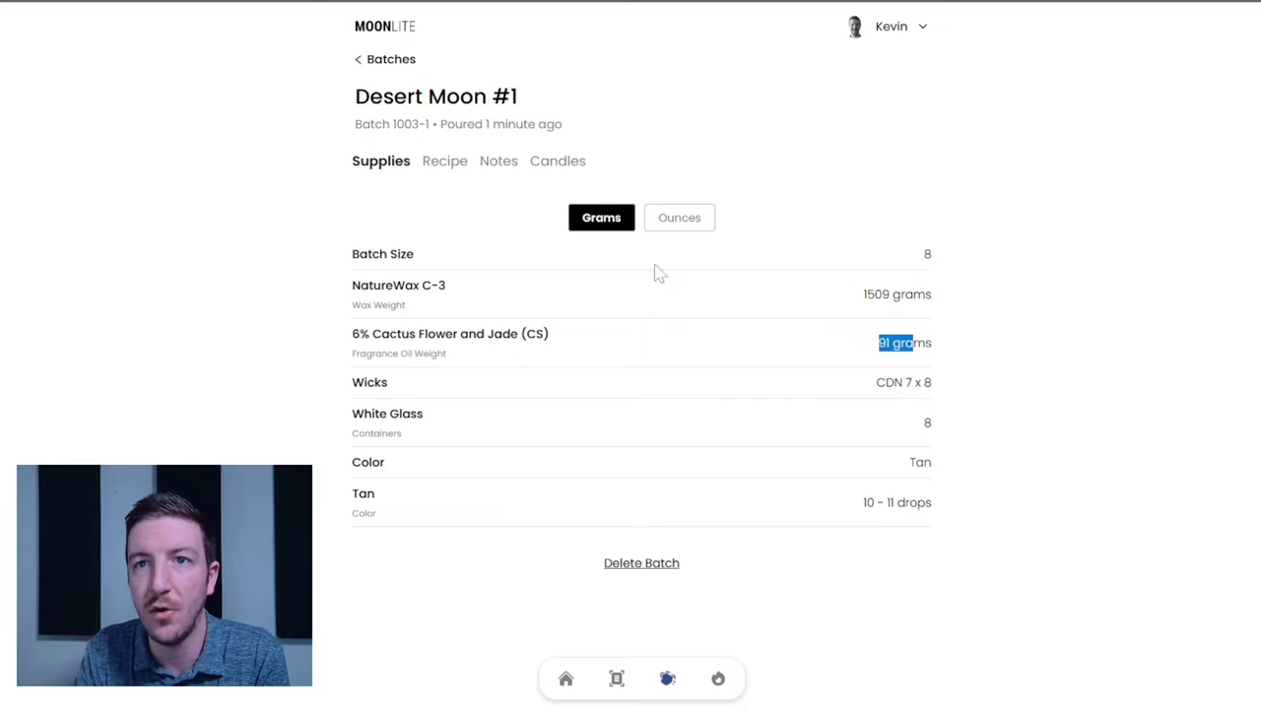
# Compare the recipe details stored with the batch against its supplies and return to the list of all recipes.
pyautogui.click(444, 163)
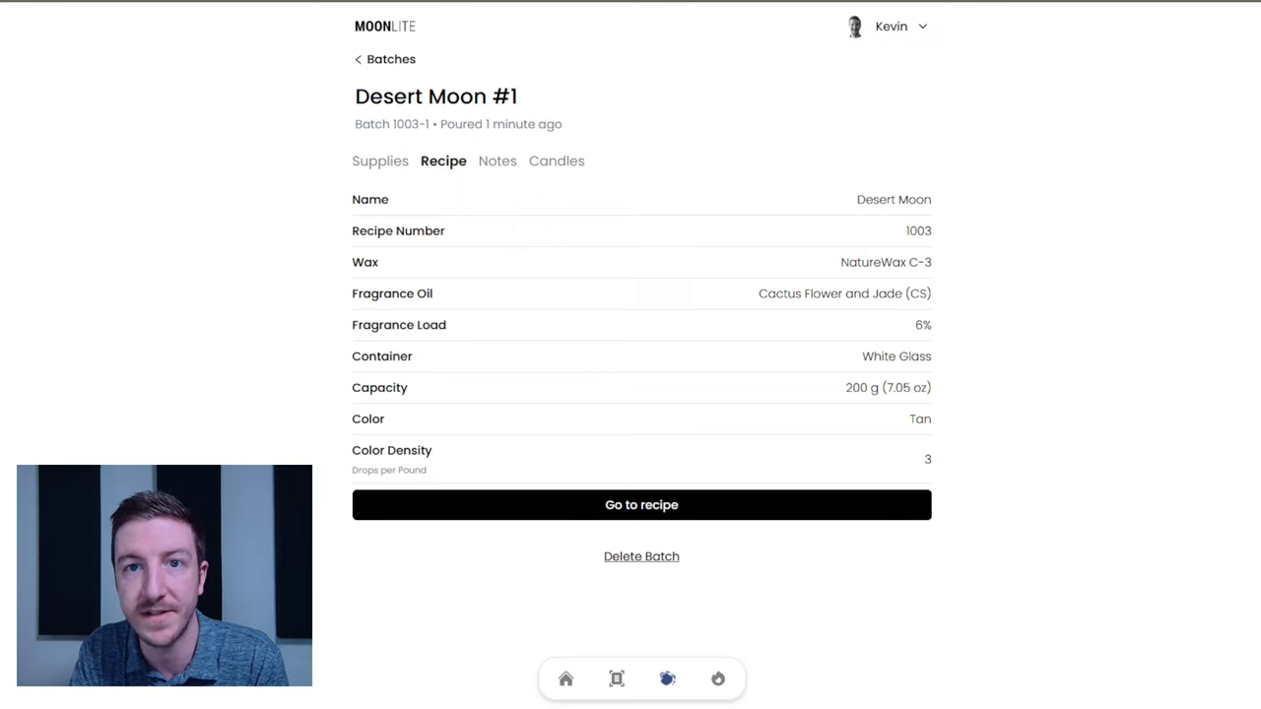
pyautogui.click(385, 164)
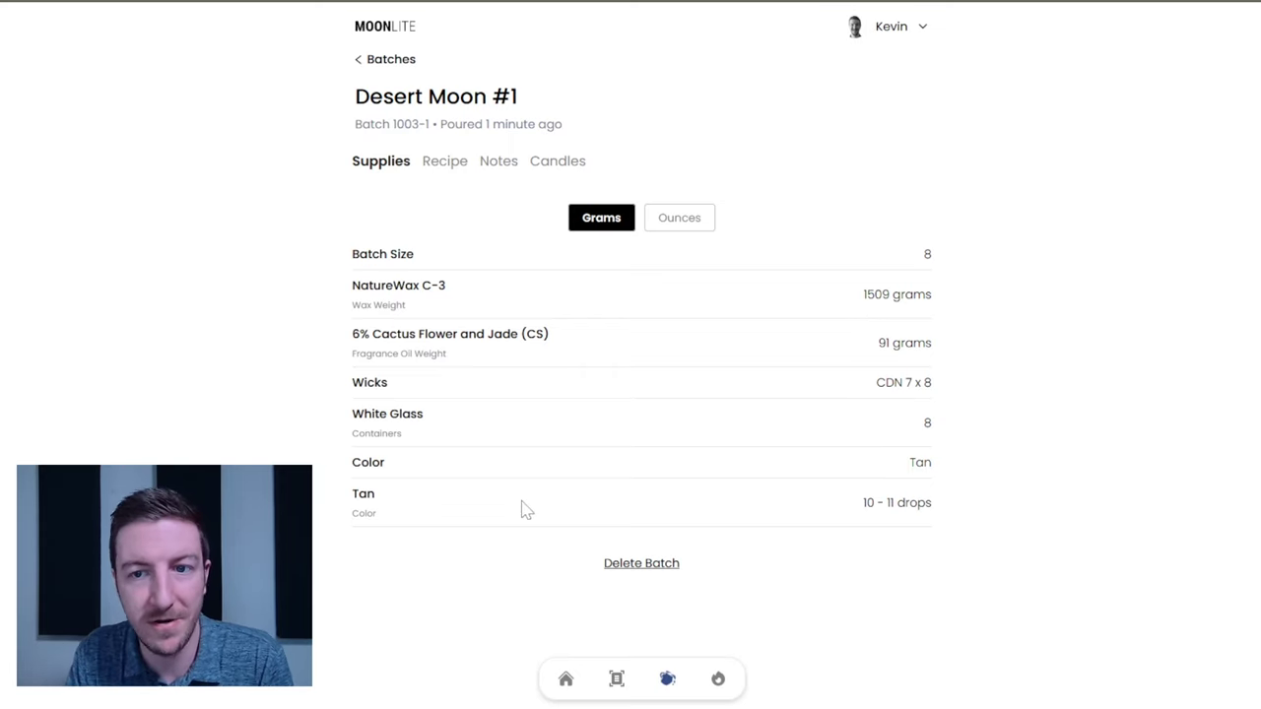
pyautogui.click(617, 680)
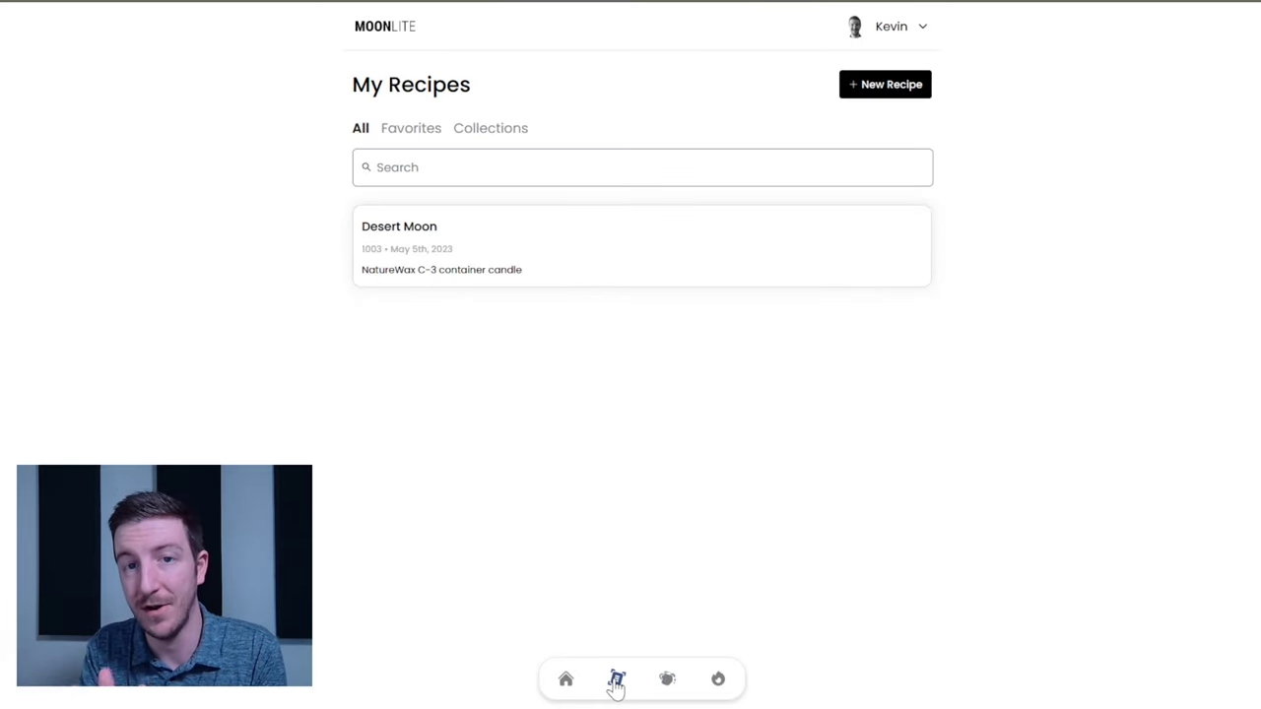